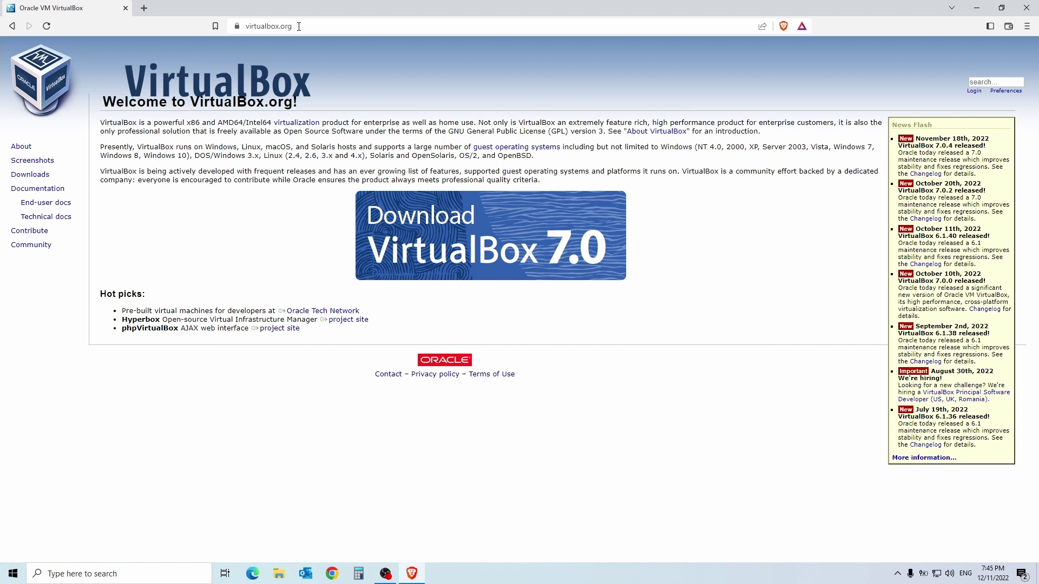
- Download the VirtualBox 7.0.4 platform package for Windows hosts and save the installer in Downloads
left_click(421, 241)
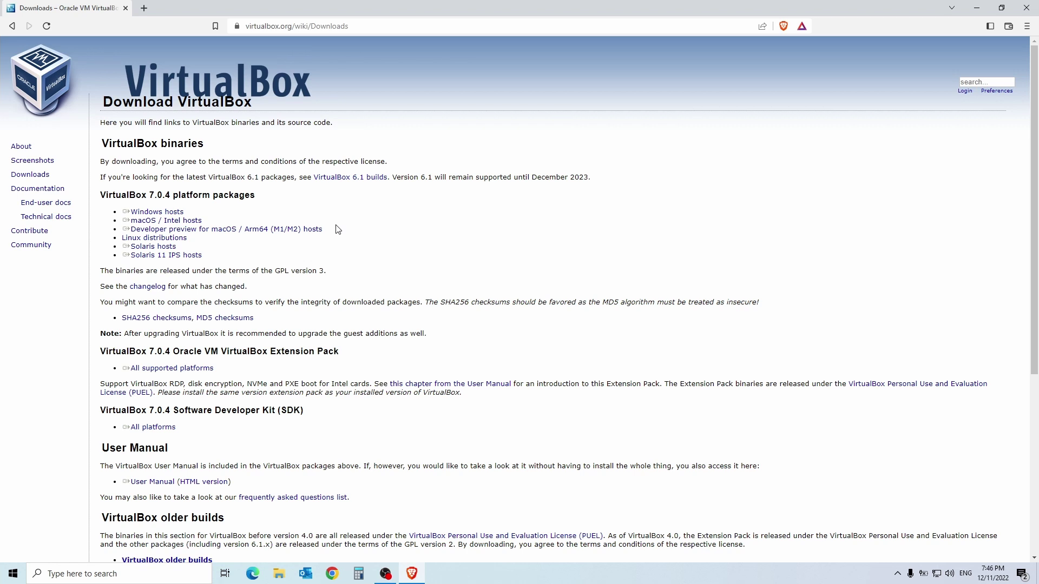
scroll(470, 301, "down", 5)
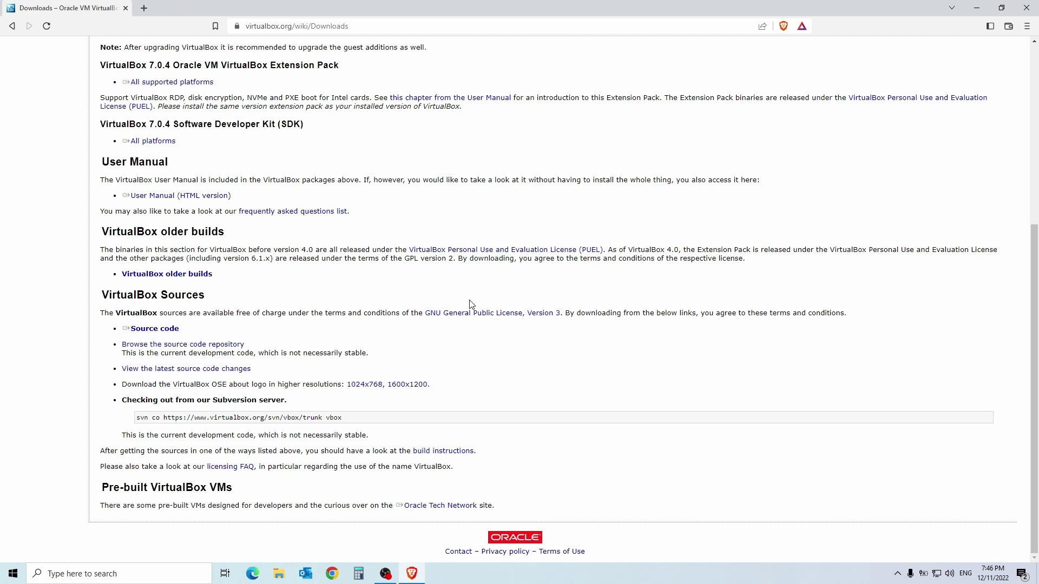
scroll(470, 304, "up", 5)
left_click_drag(122, 210, 178, 217)
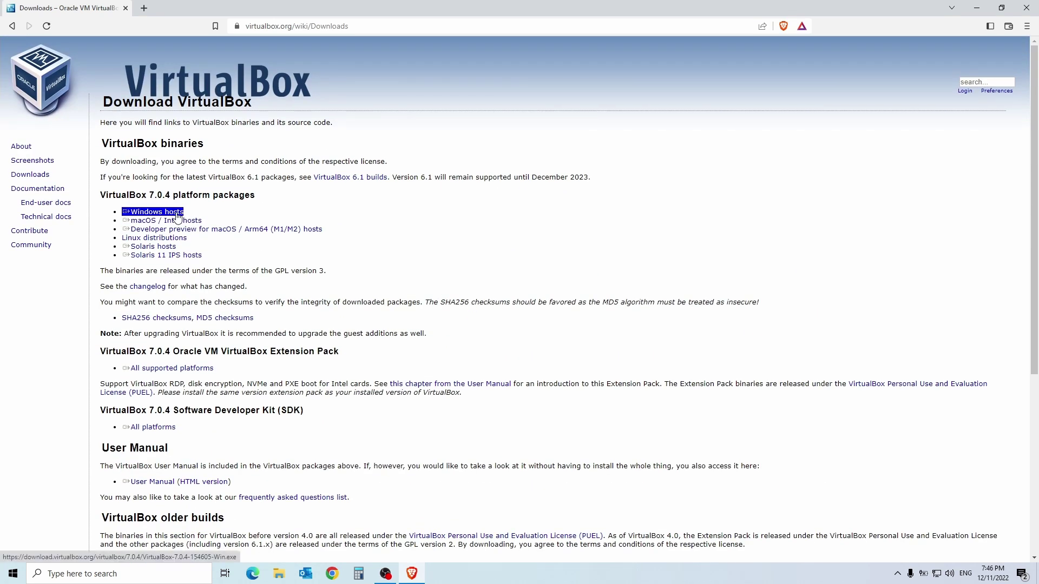
left_click(177, 214)
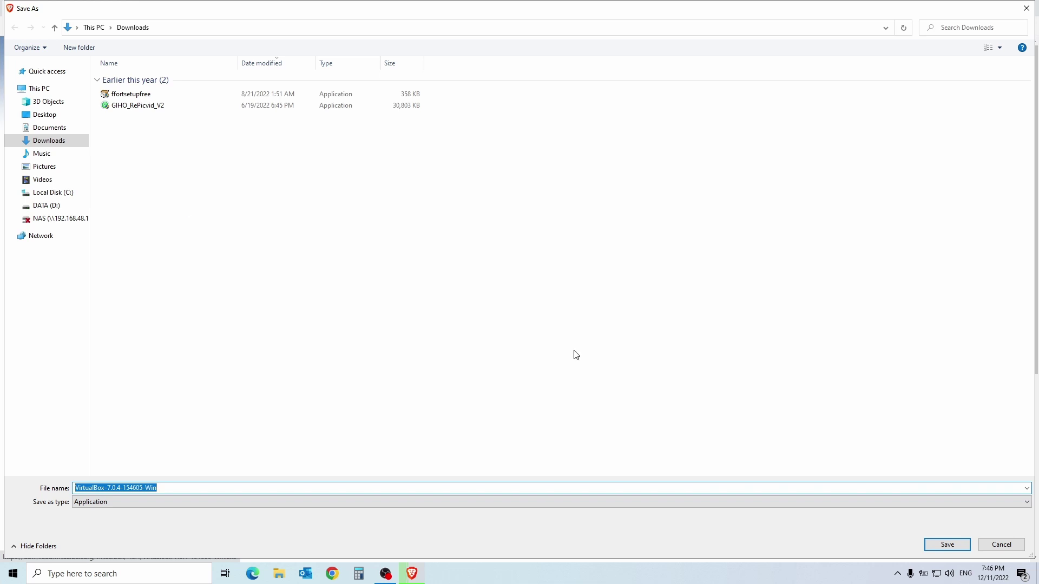
left_click(947, 546)
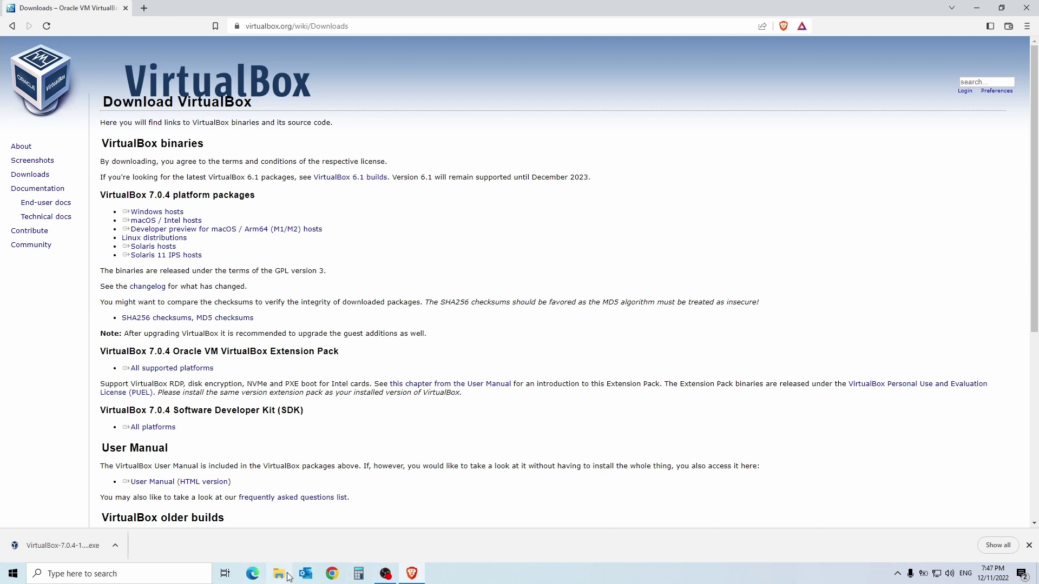
- Run the downloaded VirtualBox installer with the browser minimized, and accept the default features and installation location
left_click(75, 547)
left_click(77, 547)
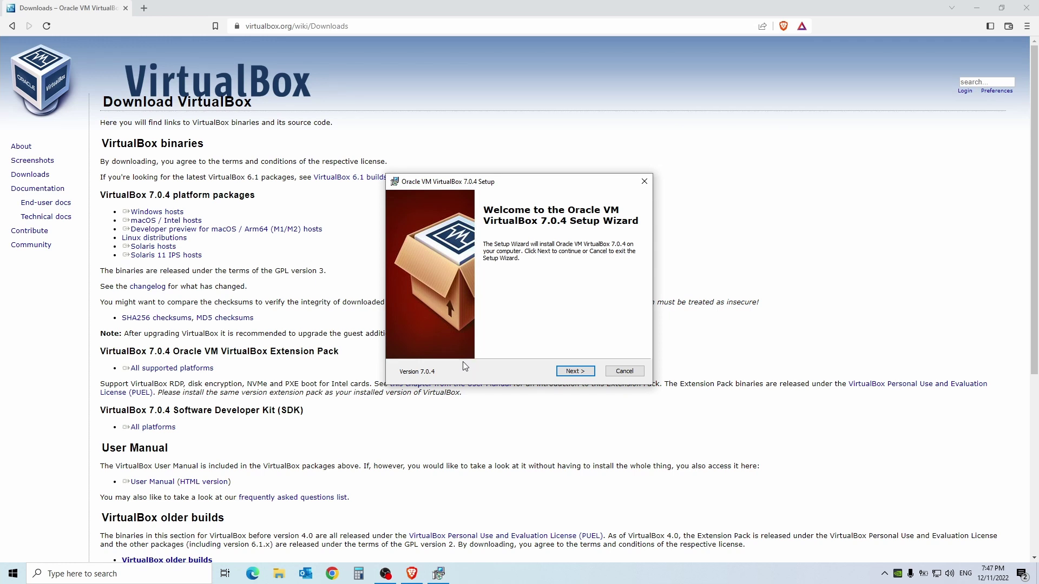
left_click(976, 9)
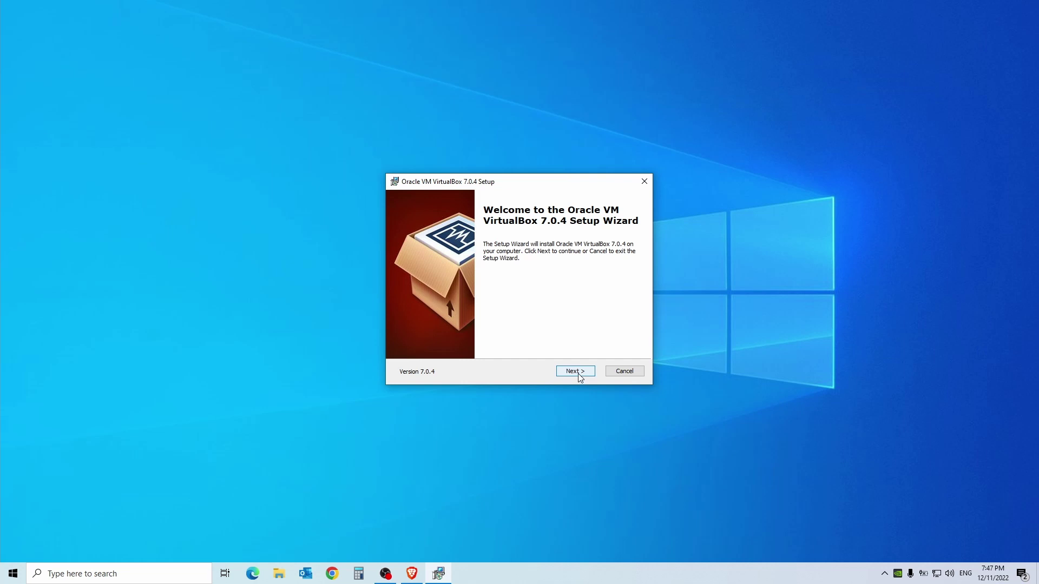
left_click(580, 377)
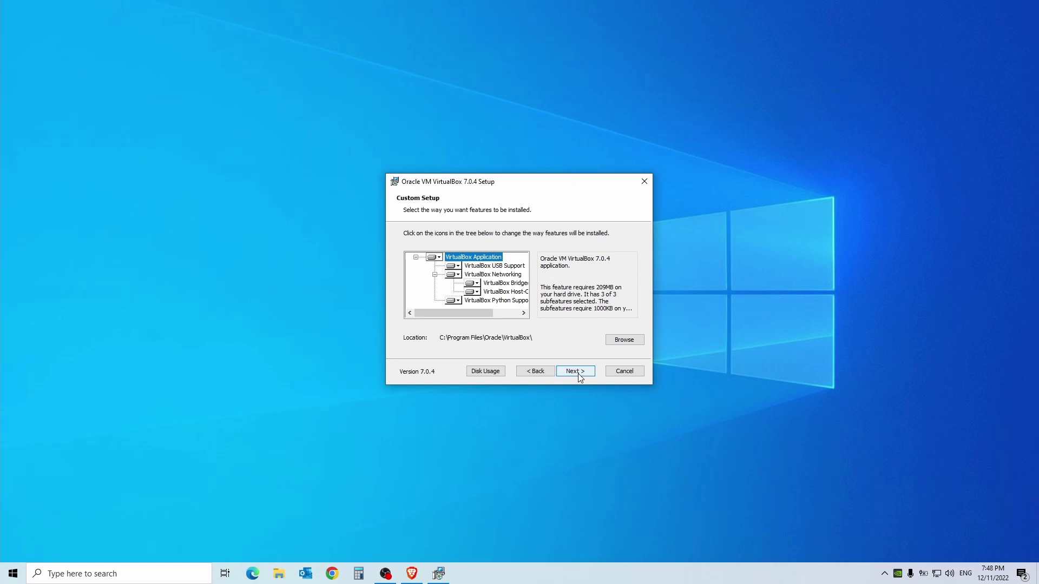
left_click(579, 377)
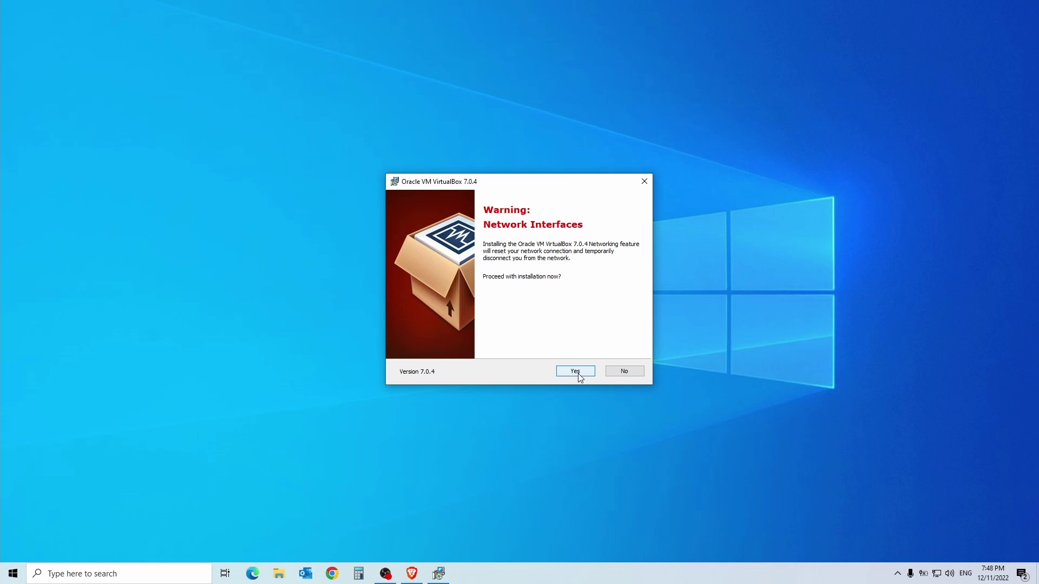
- Install VirtualBox despite the network and Python dependency warnings, and finish setup without starting it or restarting the system
left_click(575, 371)
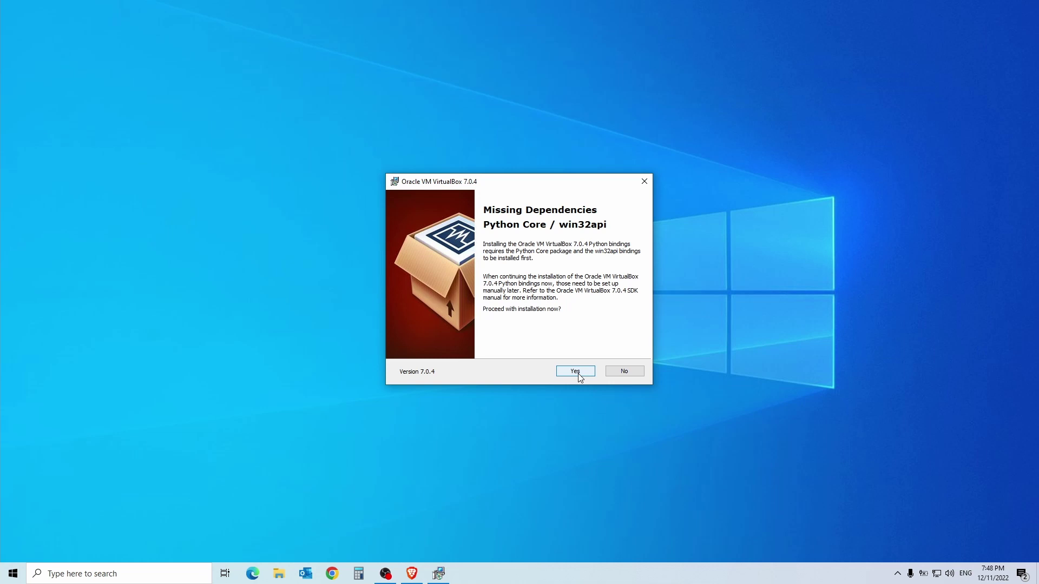
left_click(576, 372)
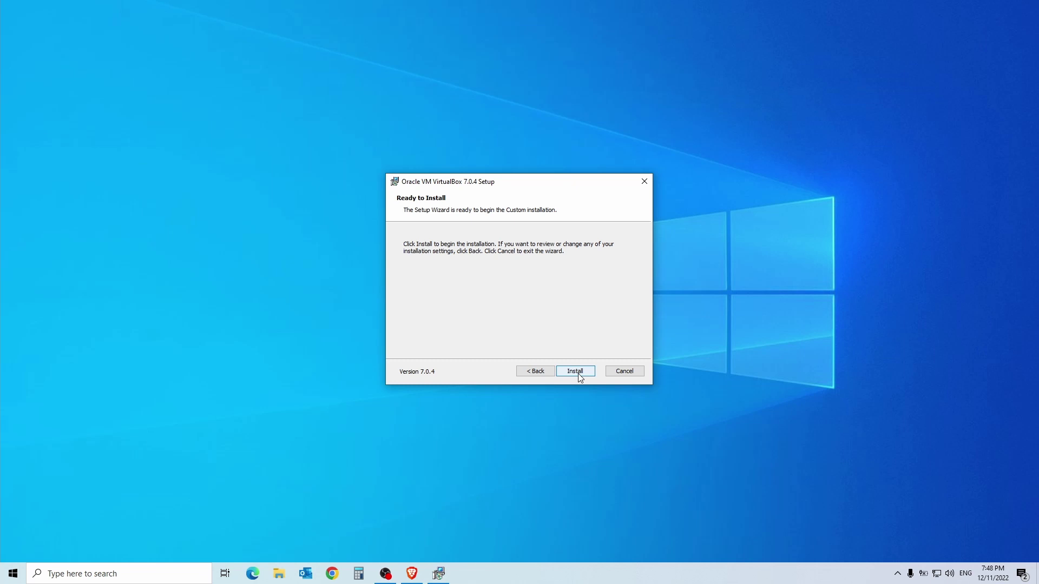
left_click(577, 373)
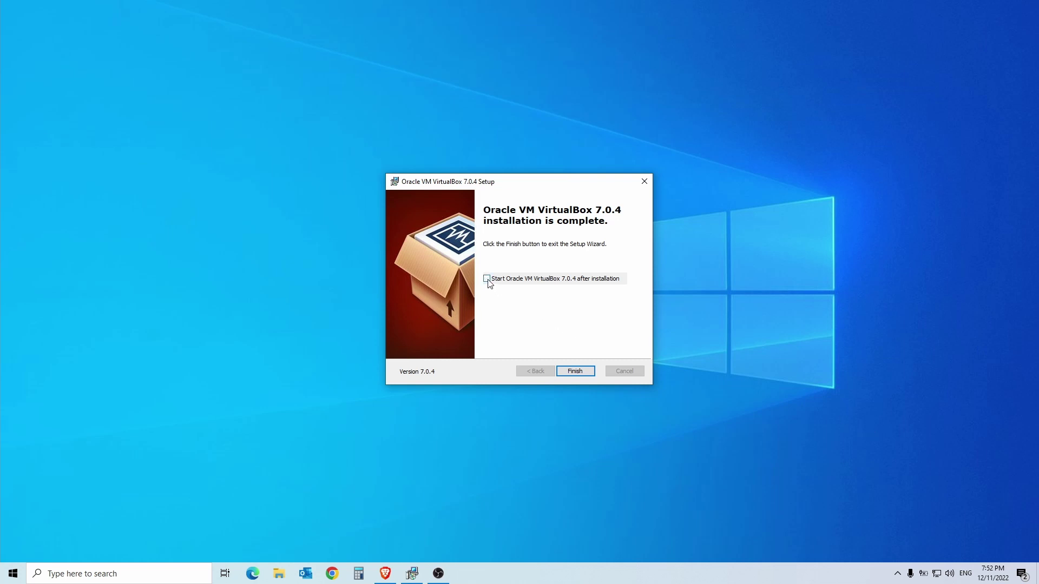
left_click(575, 371)
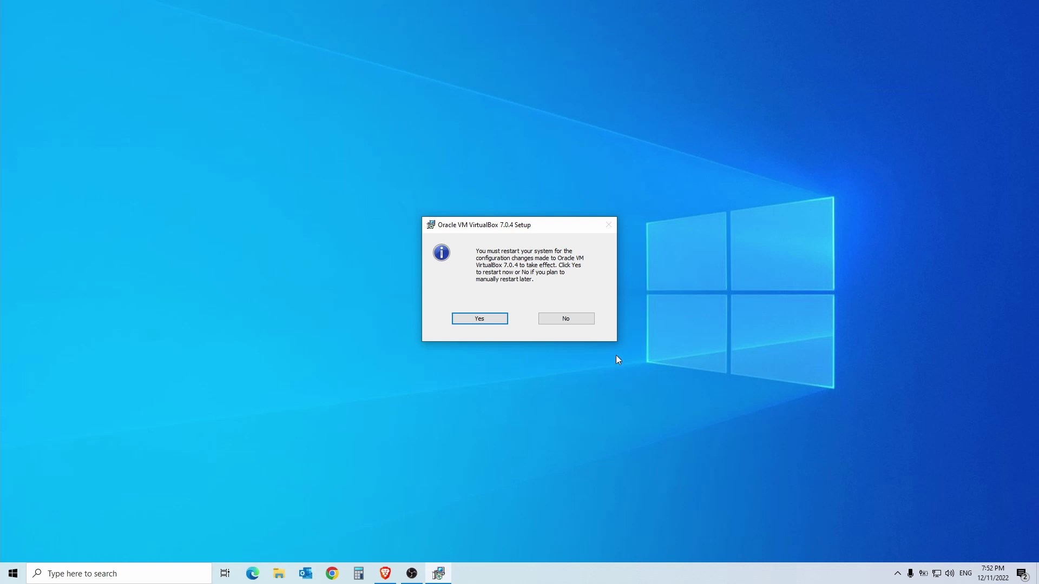
left_click(566, 319)
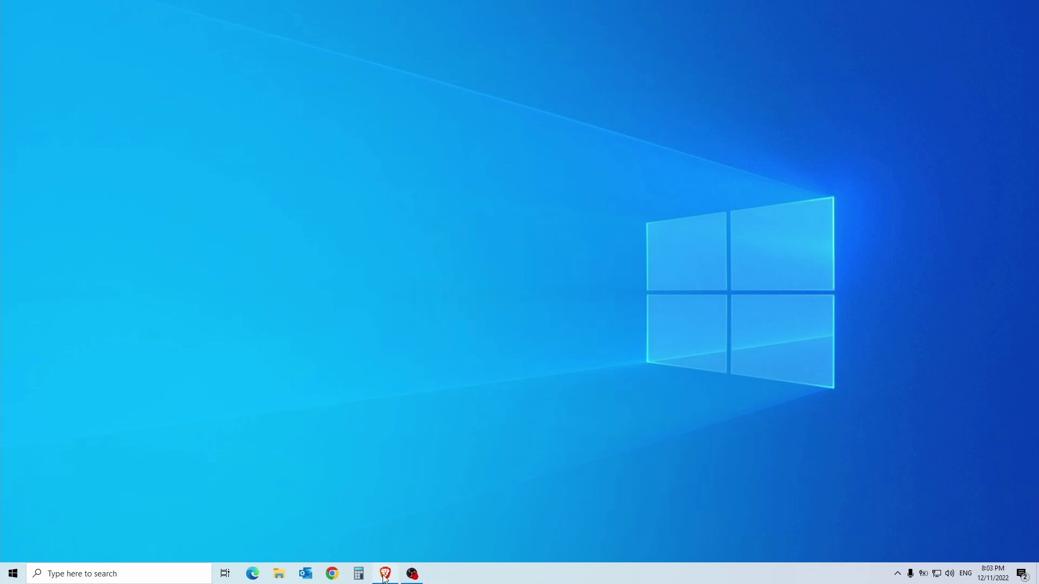
- Return to the browser and download the VirtualBox 7.0.4 Extension Pack for all supported platforms into Downloads
left_click(385, 575)
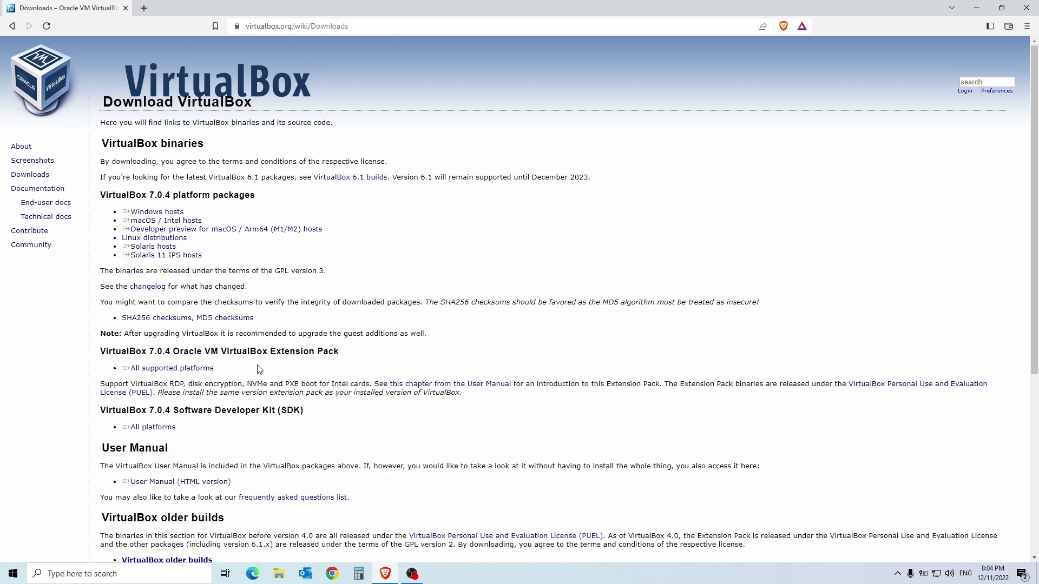
left_click(190, 373)
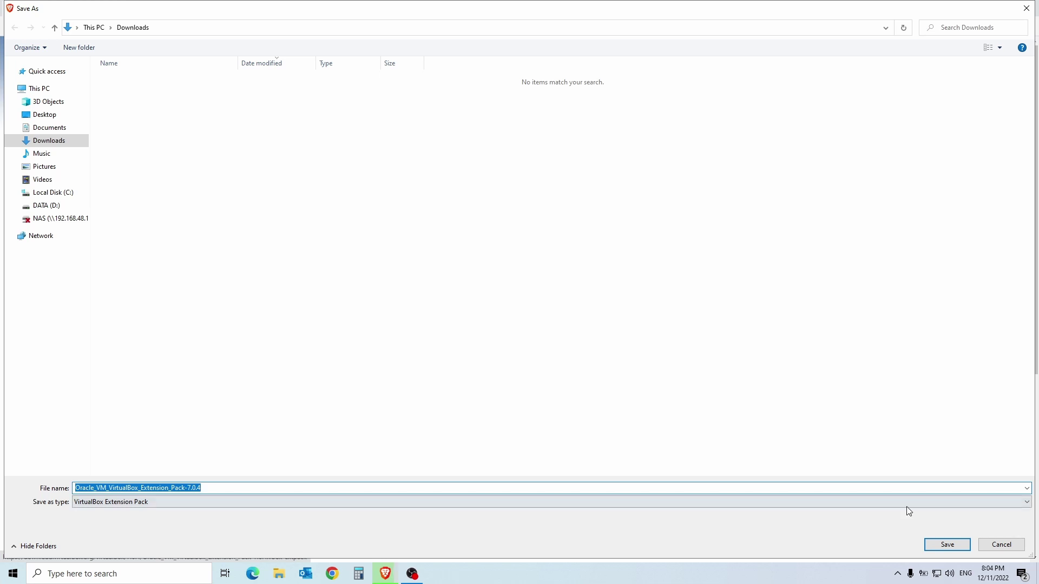
left_click(946, 545)
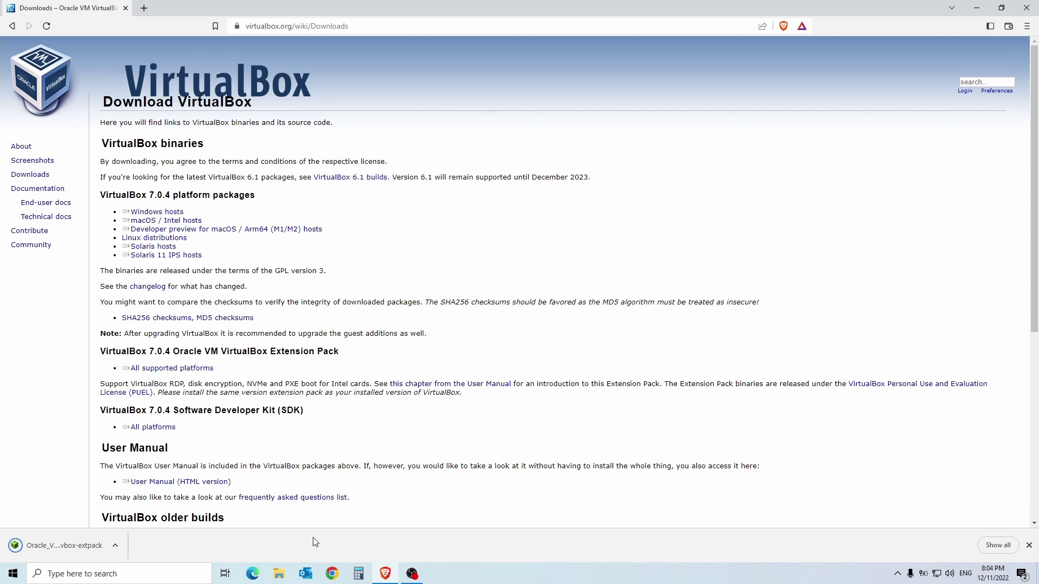
- Open the downloaded Extension Pack and install it in VirtualBox, agreeing to its license
left_click(86, 543)
left_click(89, 546)
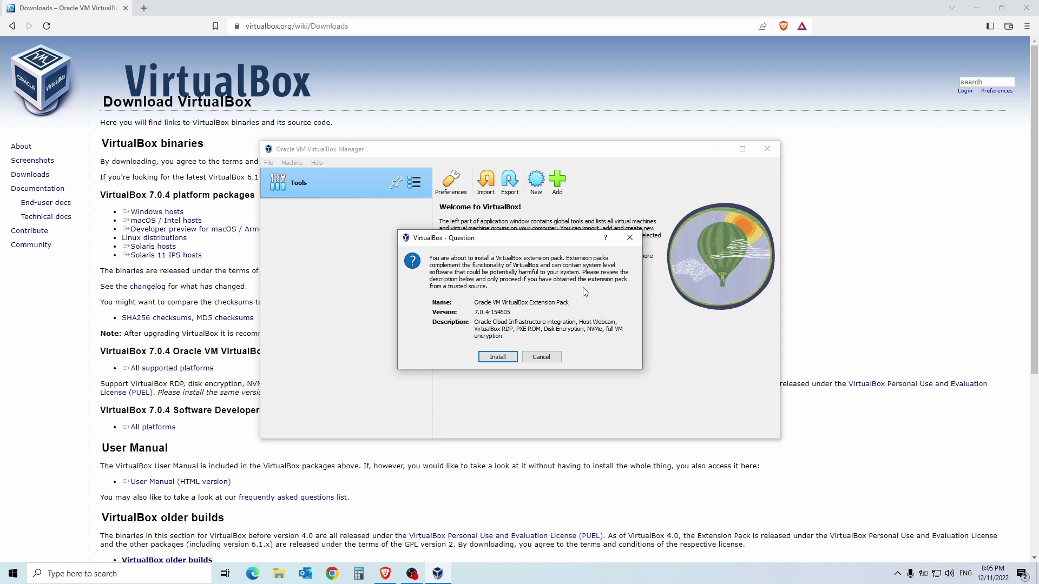
left_click(497, 357)
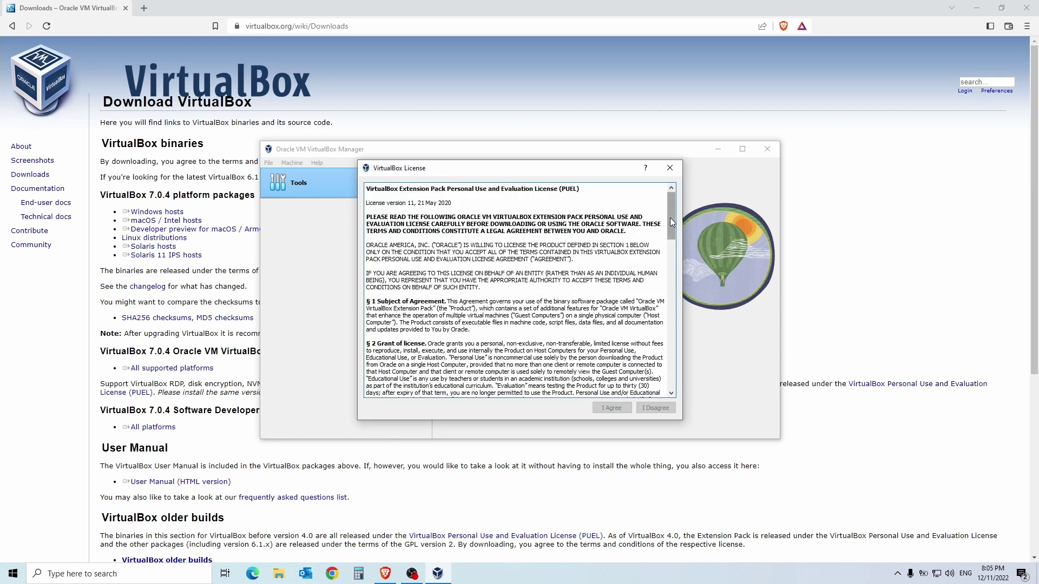
left_click_drag(671, 222, 665, 381)
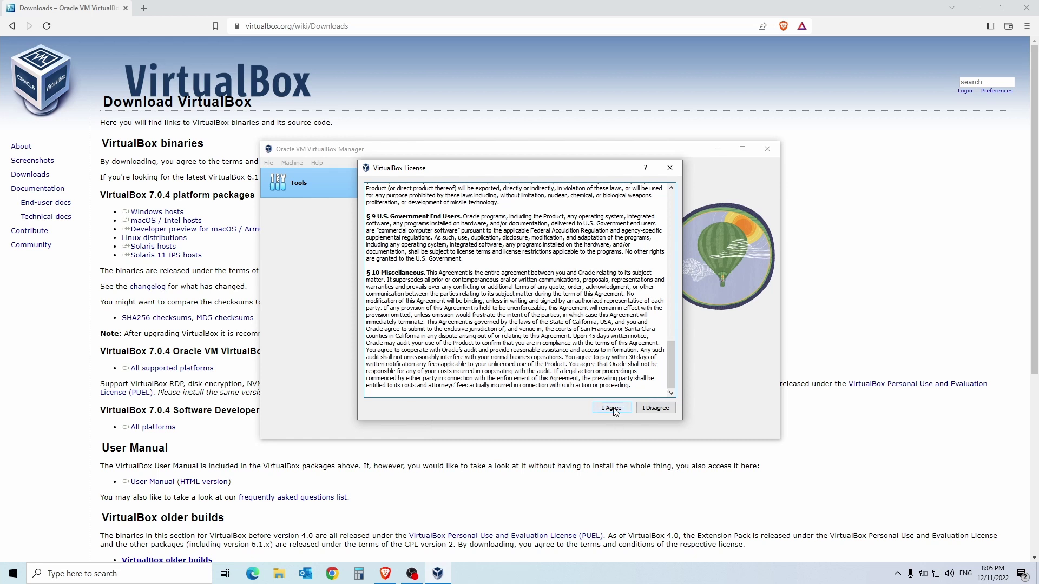
left_click(613, 408)
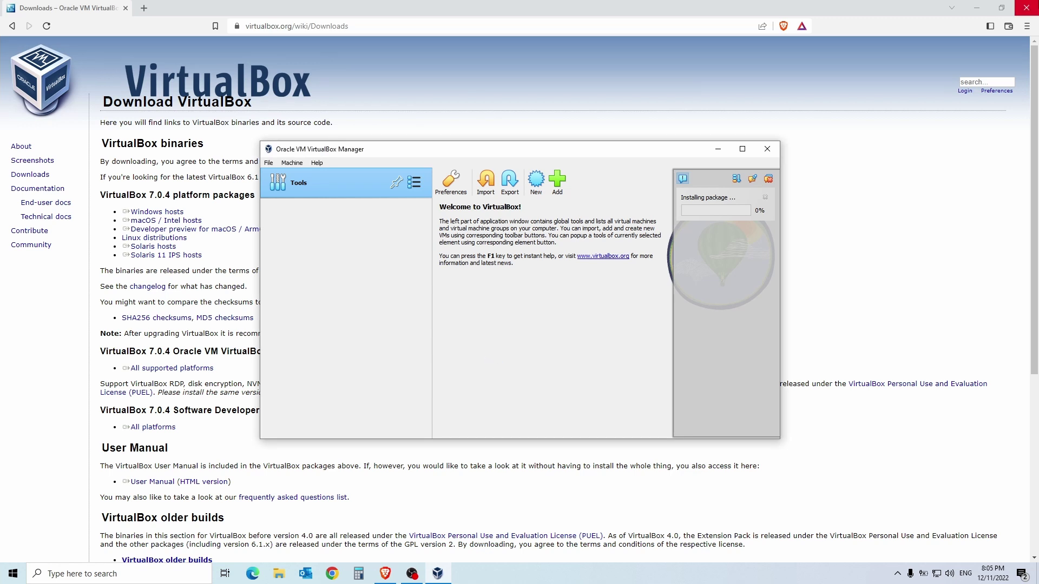
- Minimize the browser and quit Oracle VM VirtualBox Manager
left_click(975, 6)
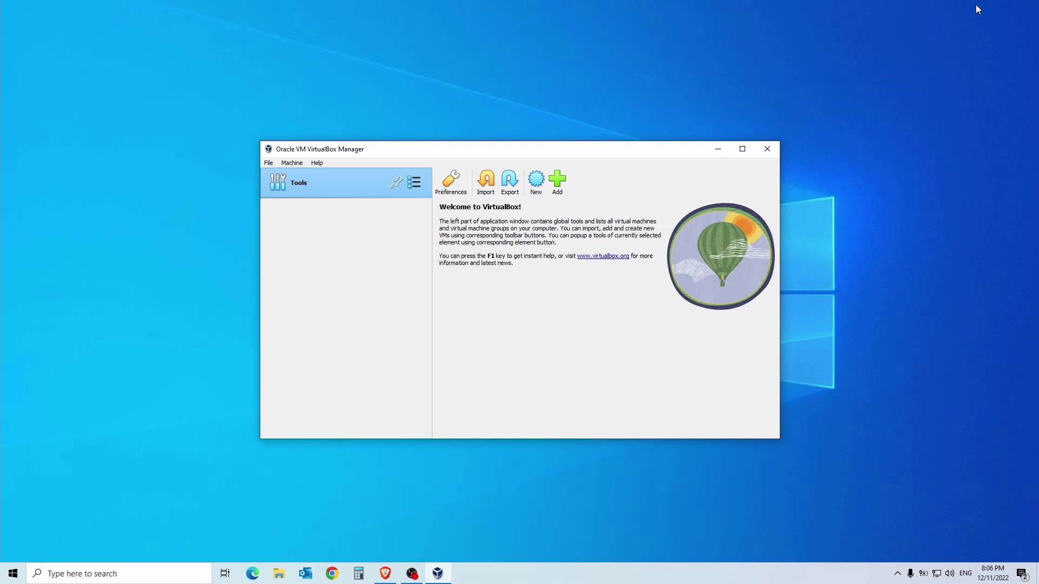
left_click(269, 163)
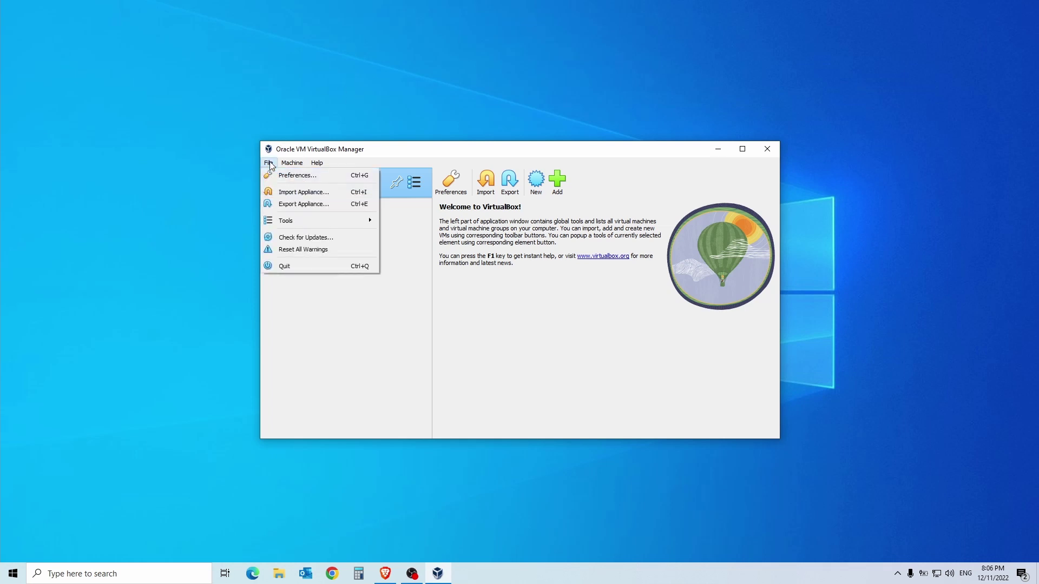
left_click(290, 270)
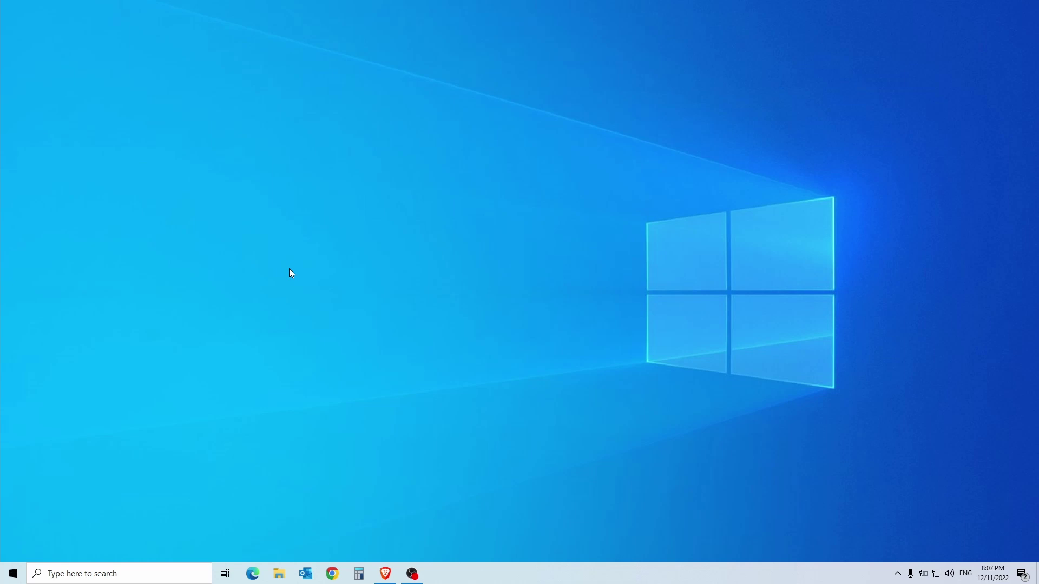
- Bring up the Windows power options for restarting the computer
left_click(14, 574)
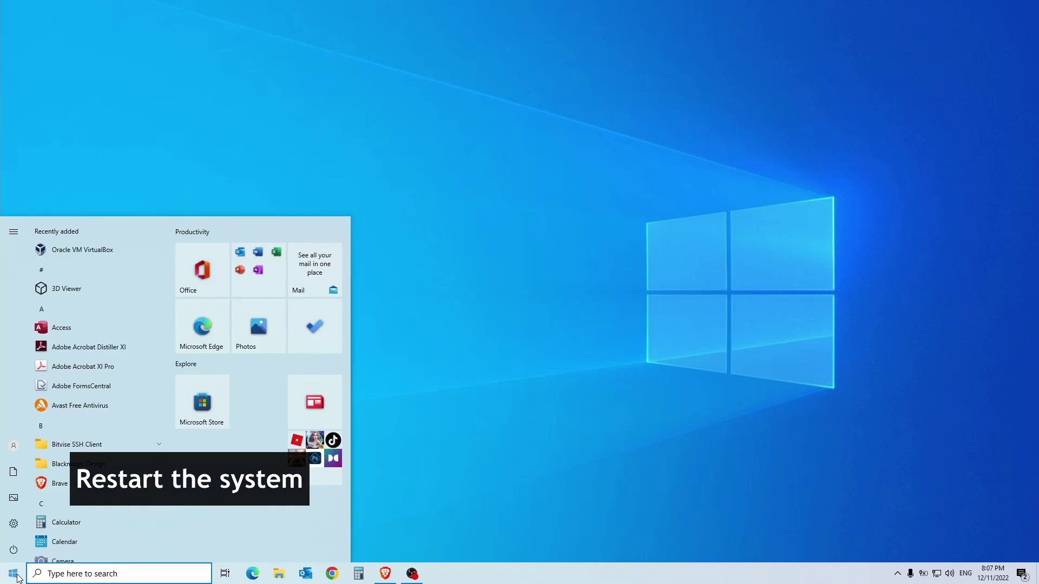
mouse_move(18, 553)
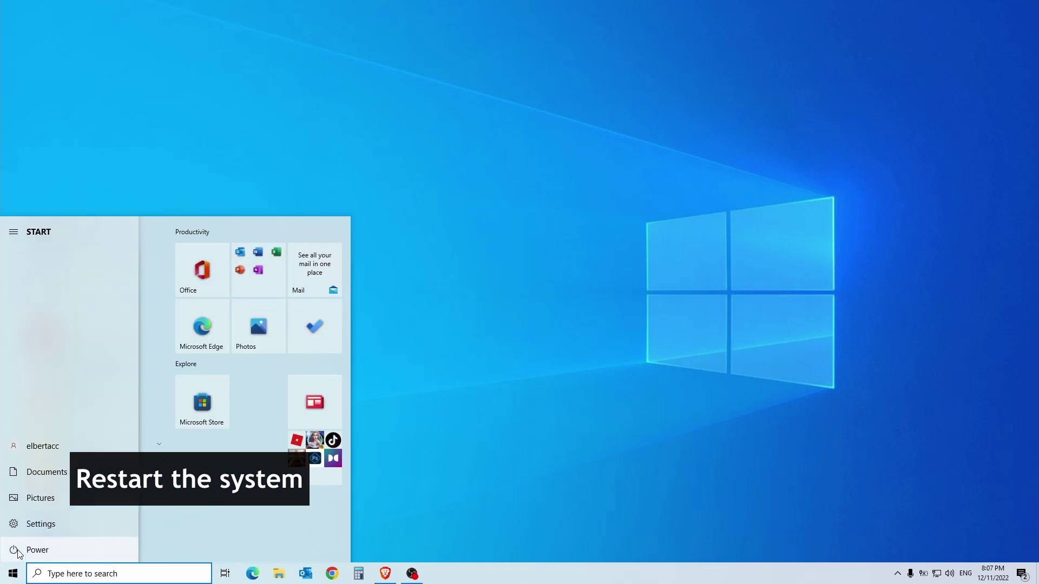
left_click(18, 552)
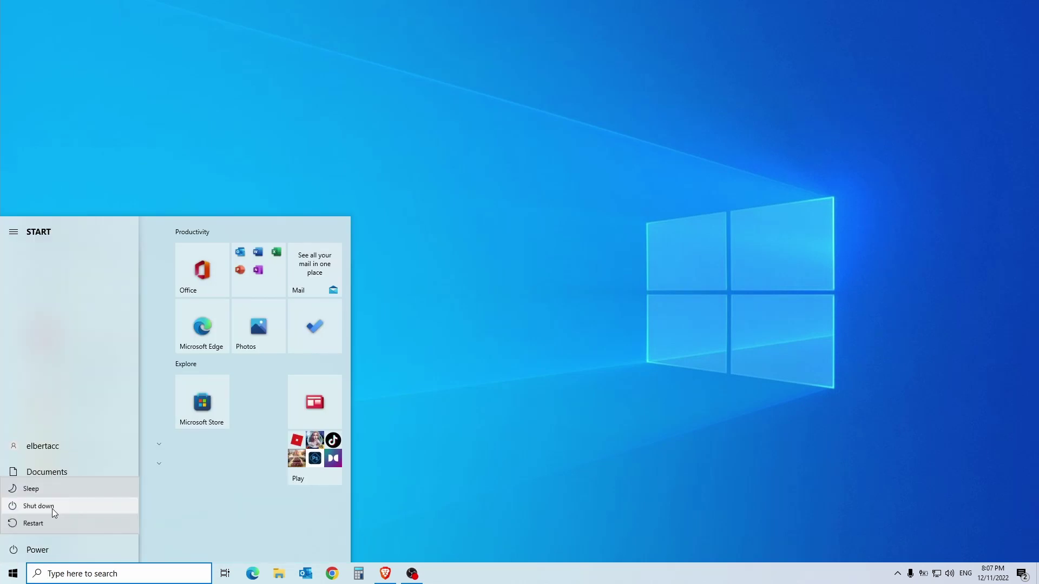
key("Escape")
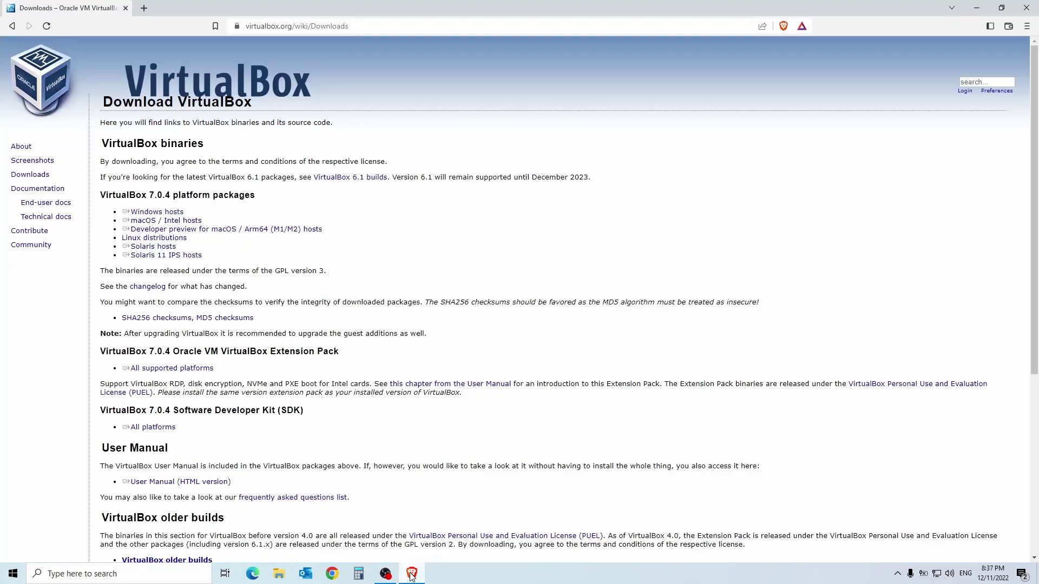
left_click(340, 26)
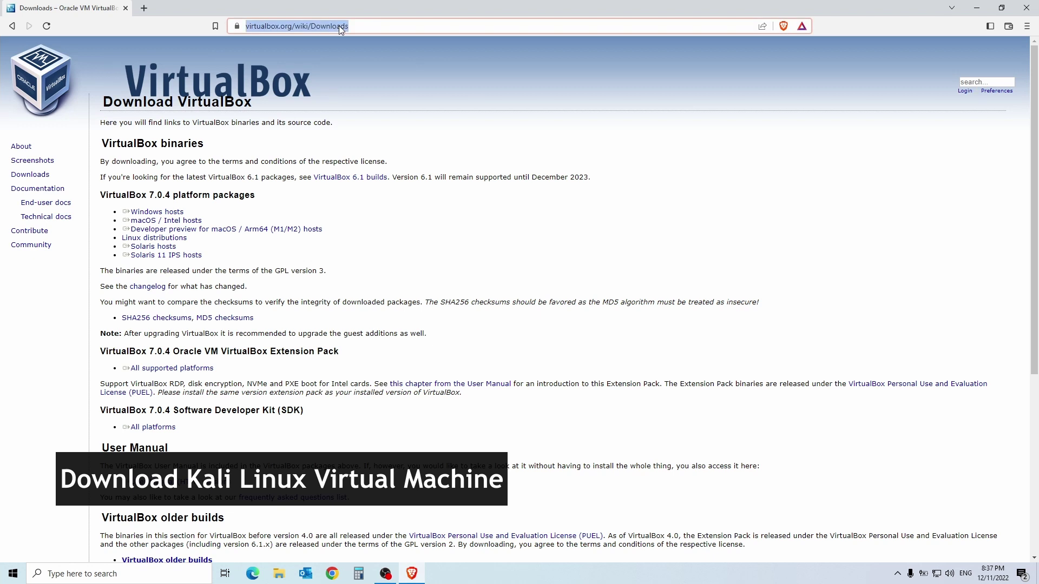
type("https")
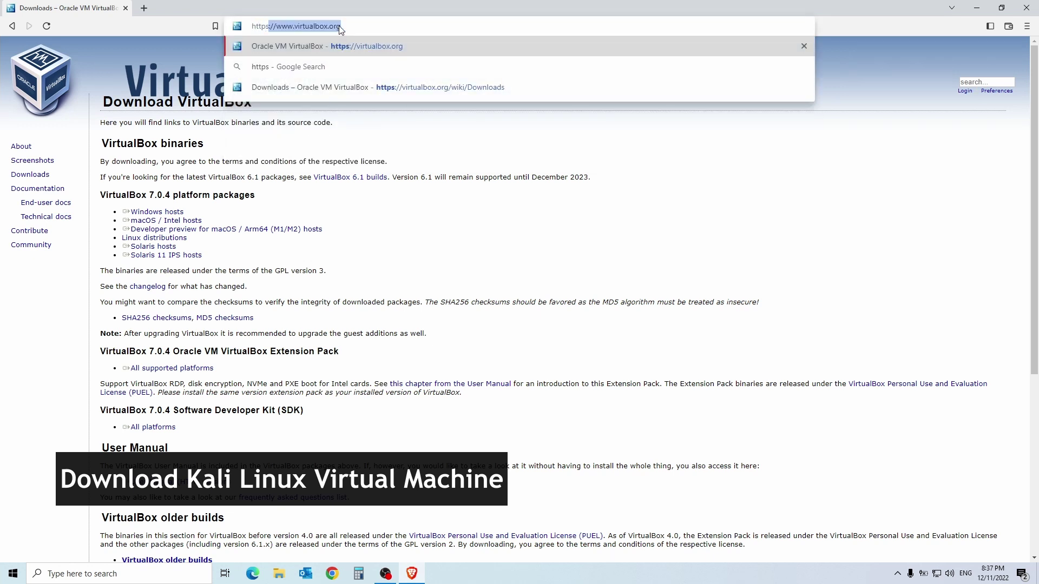
type("://")
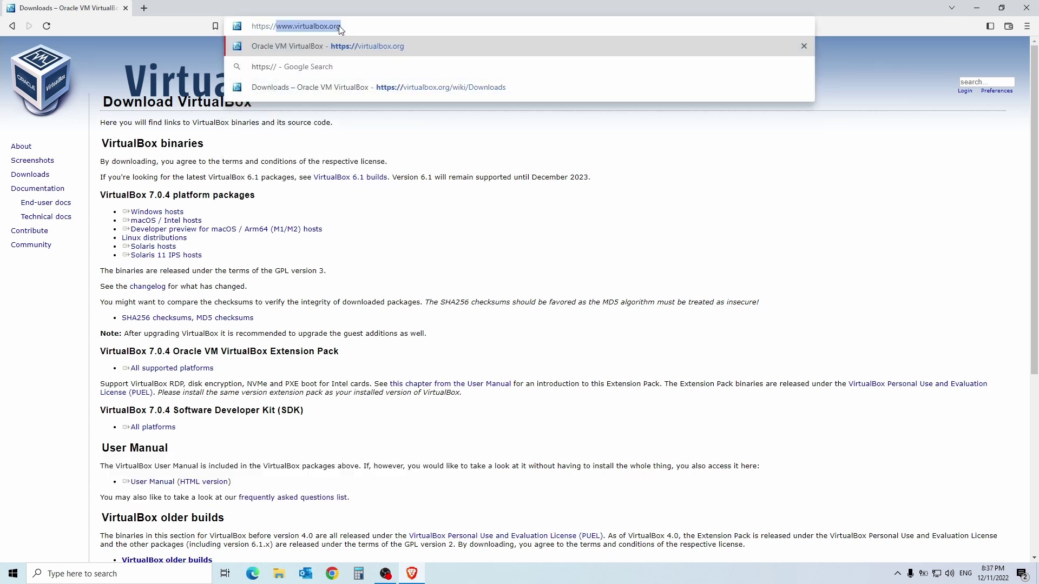
type("www")
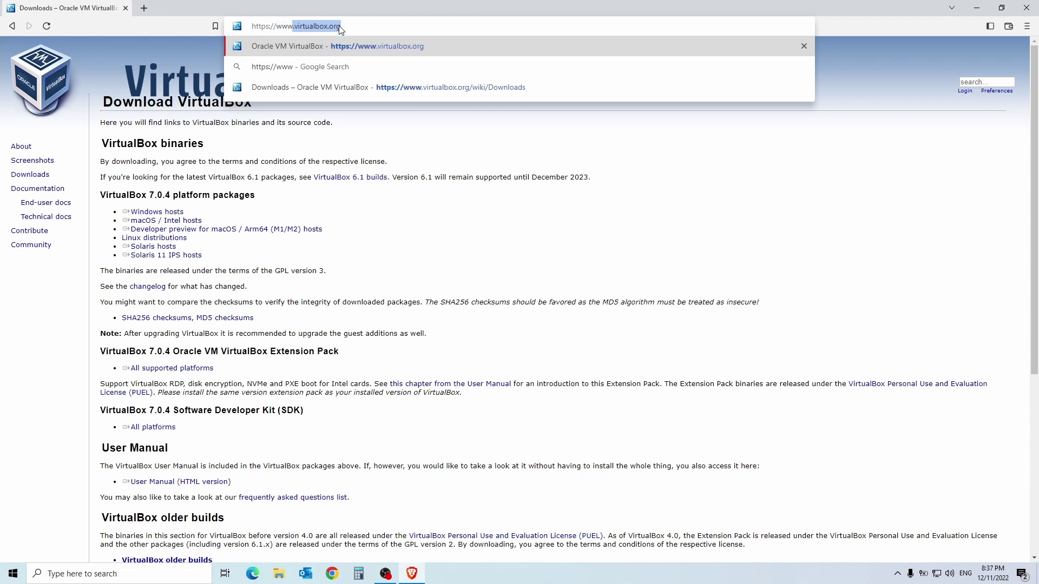
type(".kali.")
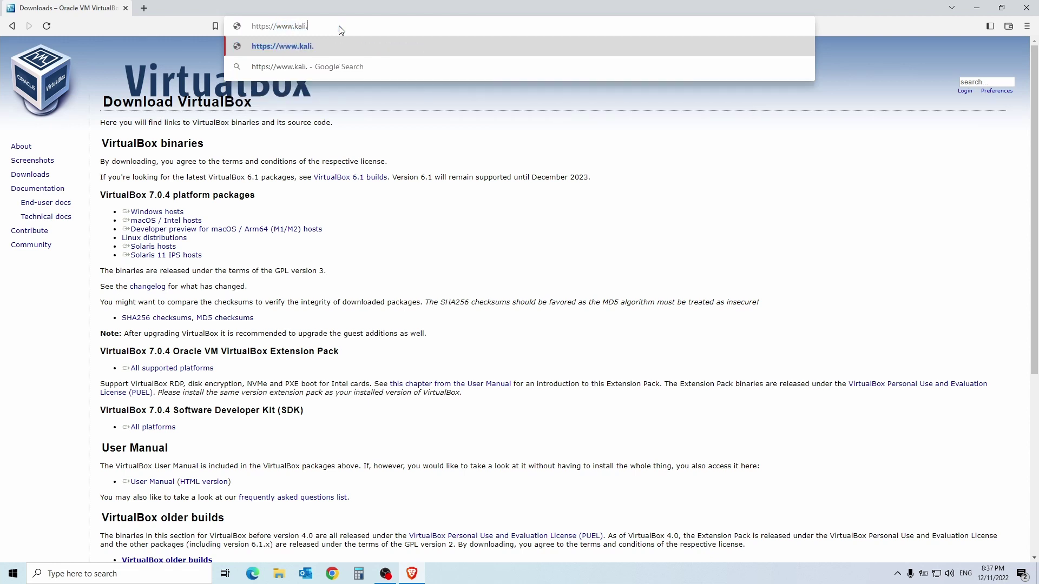
type("org/downloads")
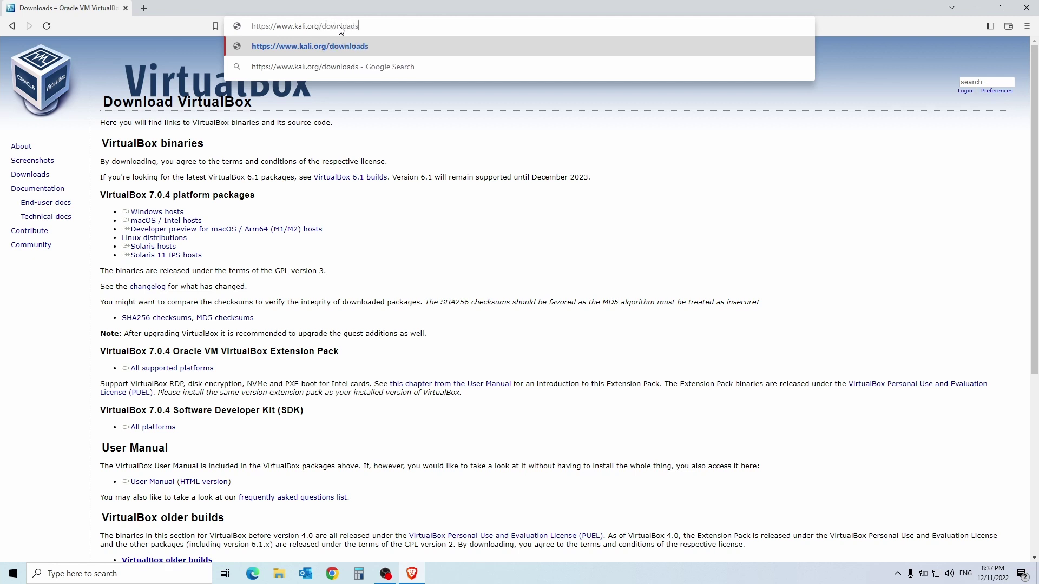
key("Return")
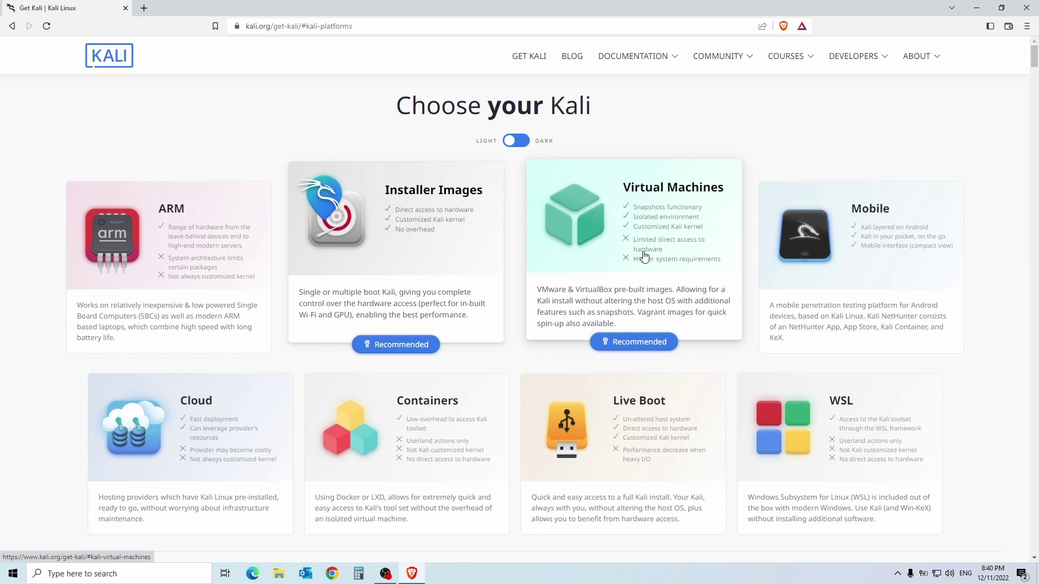
- Download the recommended 64-bit VirtualBox image from Kali's prebuilt virtual machines into Downloads and show all downloads
left_click(643, 256)
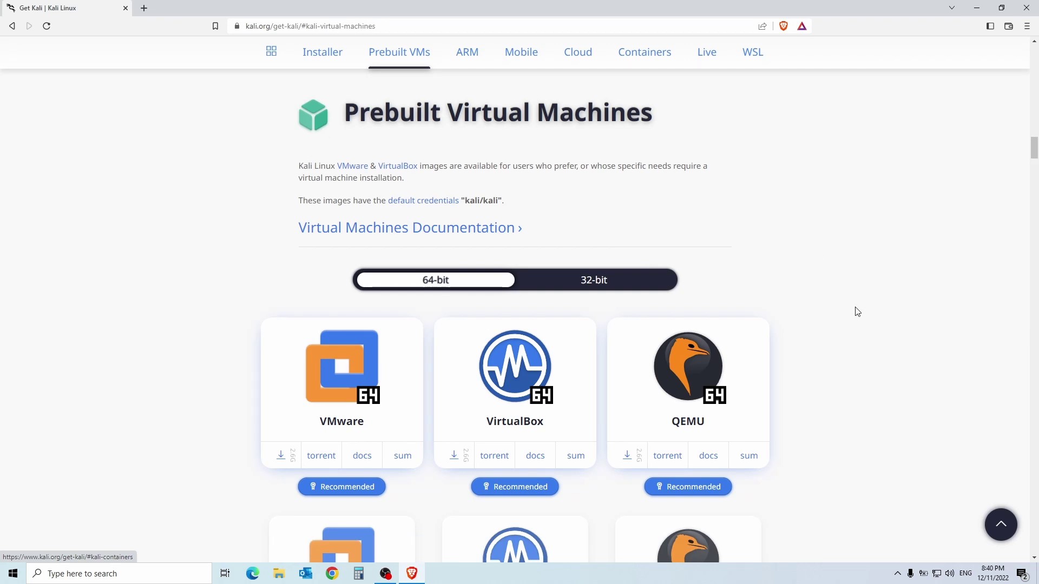
scroll(857, 312, "down", 1)
scroll(857, 311, "down", 2)
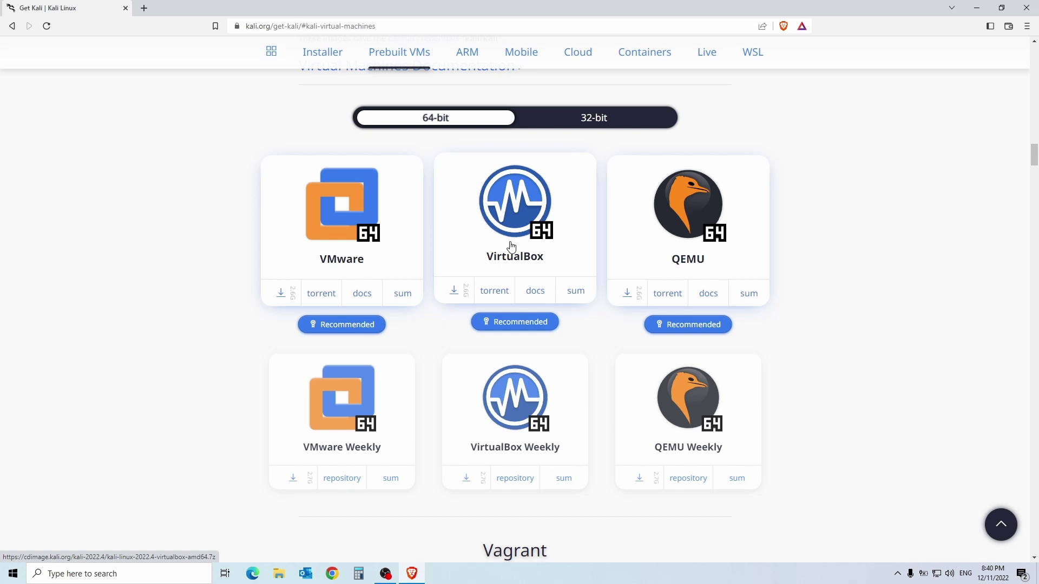
left_click(455, 293)
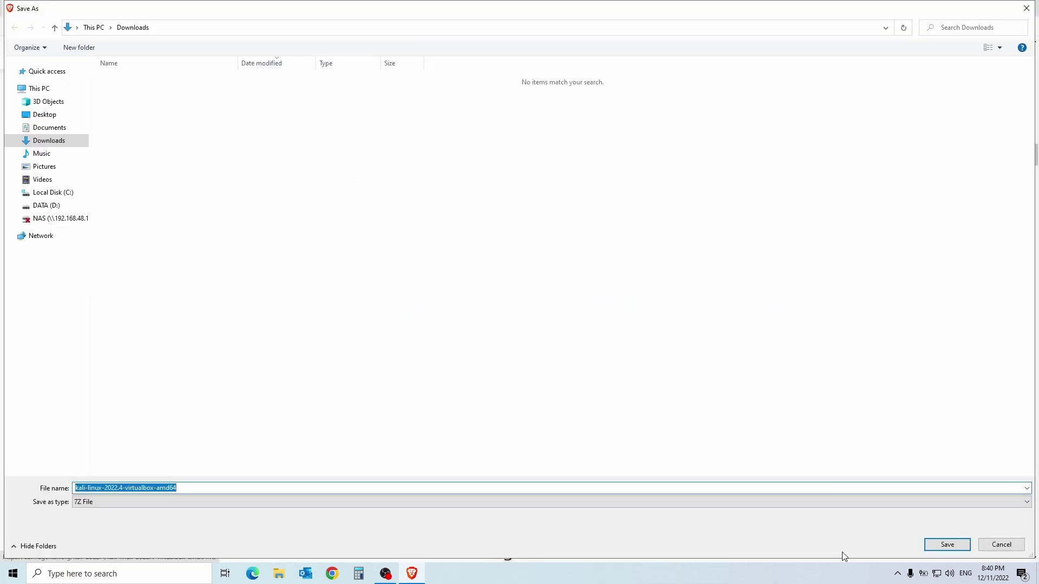
left_click(939, 548)
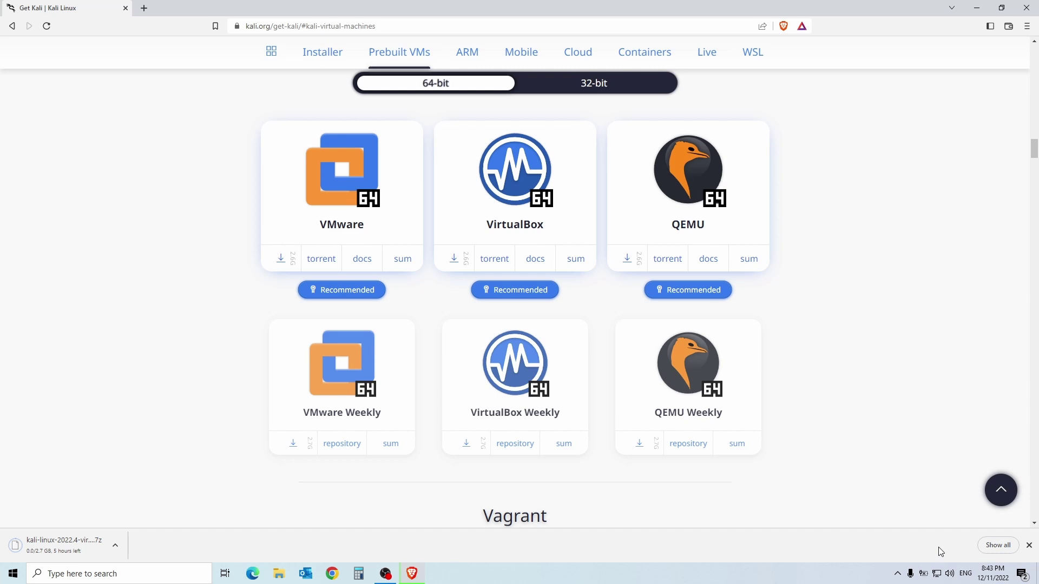
left_click(1008, 547)
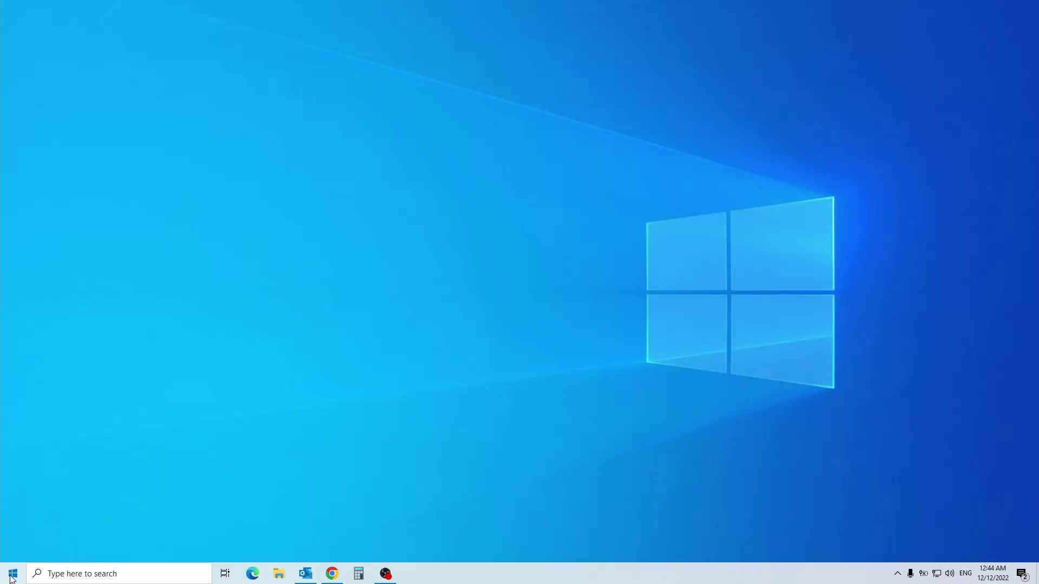
- Switch to 7-Zip File Manager and extract kali-linux-2022.4-virtualbox-amd64.7z into its own folder within Downloads
left_click(13, 575)
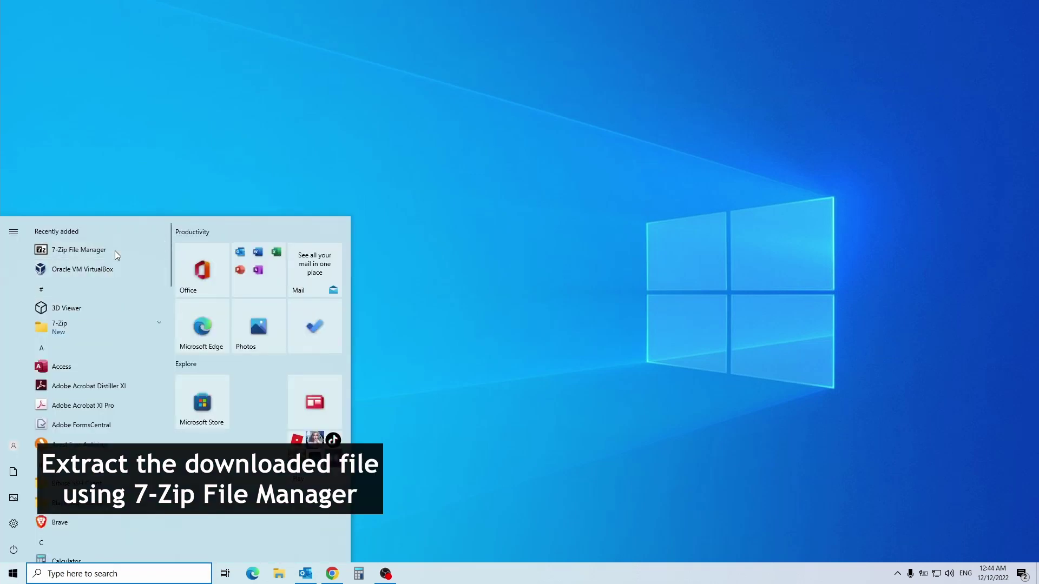
left_click(729, 423)
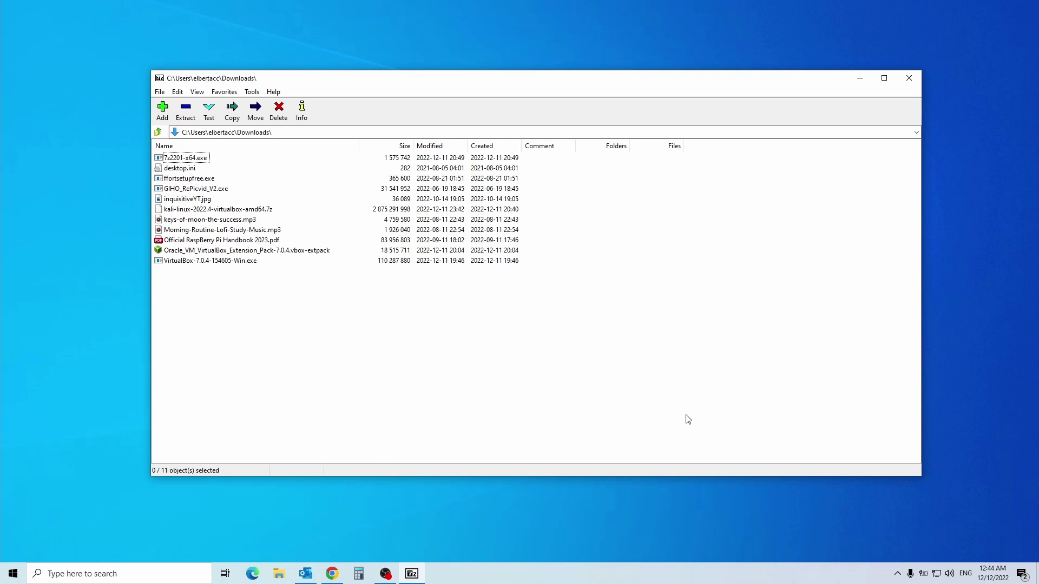
left_click(265, 210)
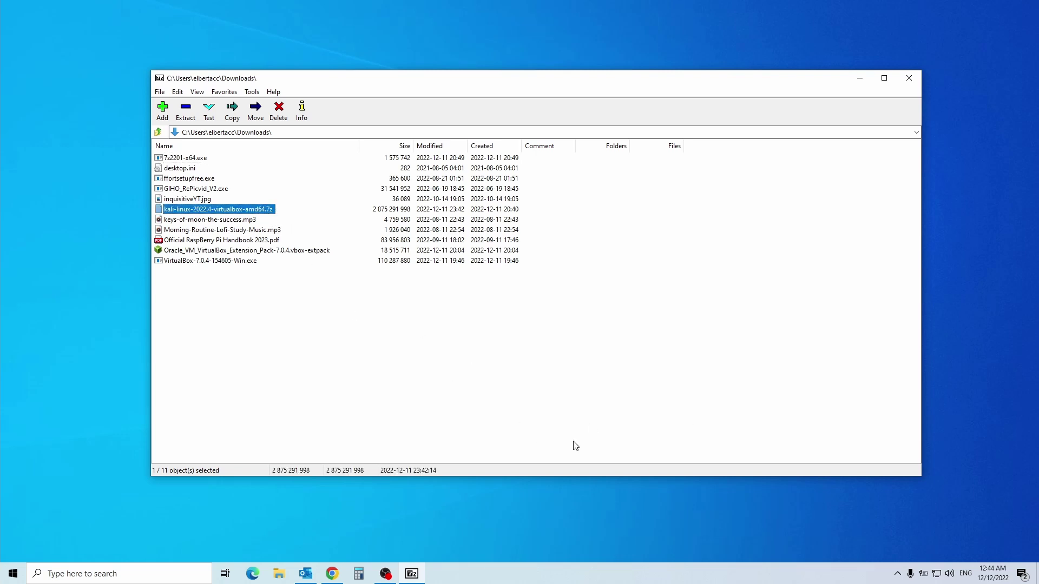
left_click(186, 111)
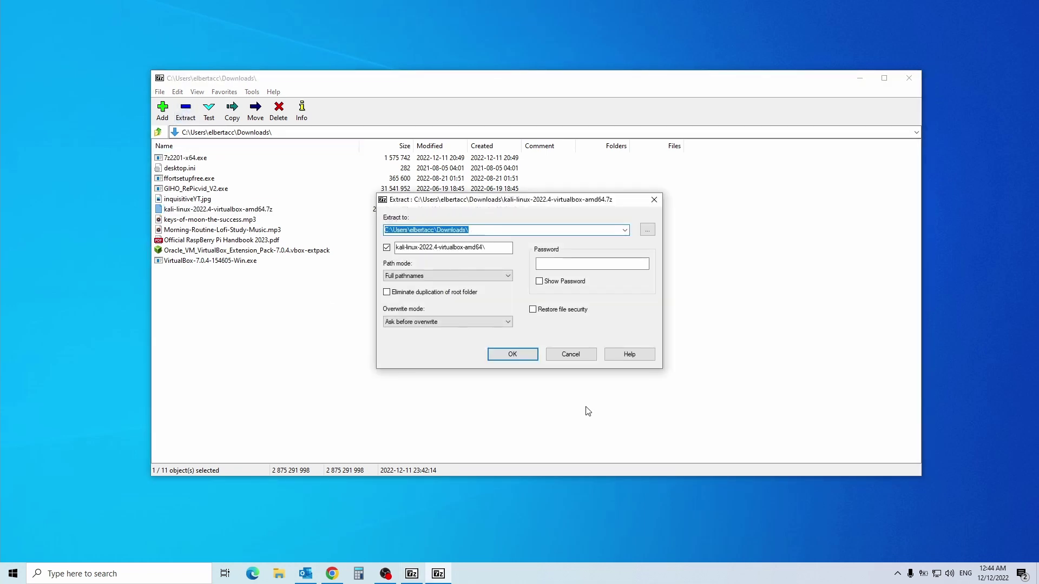
left_click(512, 355)
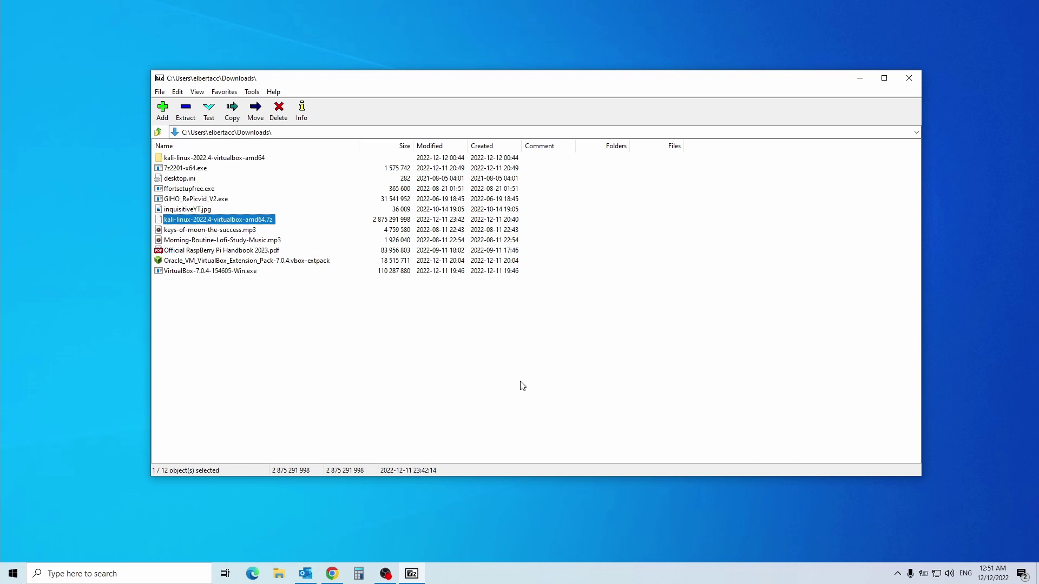
- Open the extracted kali-linux-2022.4-virtualbox-amd64 folder and its subfolder of the same name to examine the virtual machine files
left_click(262, 158)
double_click(262, 158)
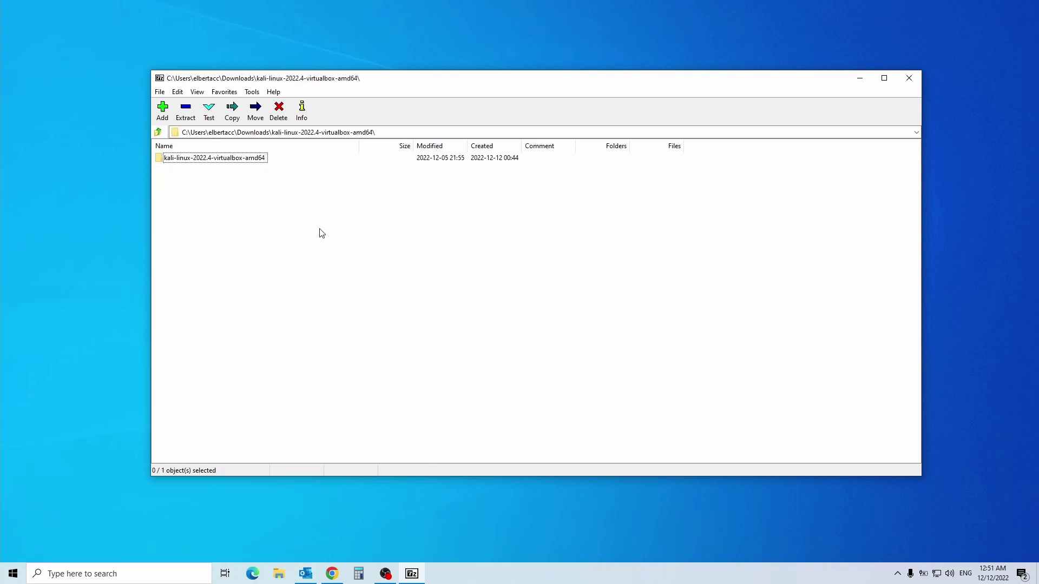
double_click(245, 159)
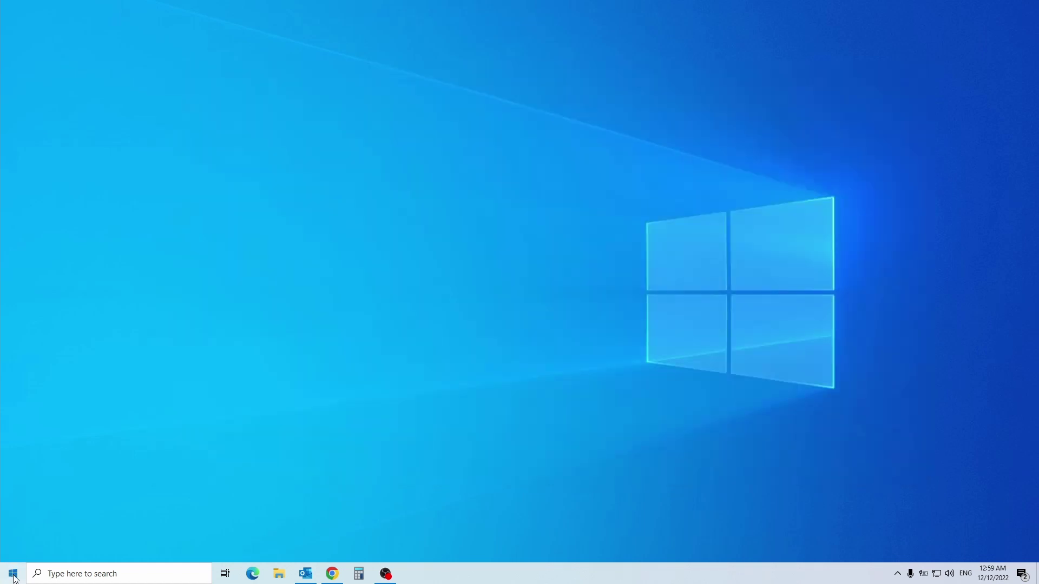
- Switch to Oracle VM VirtualBox and add the kali-linux-2022.4-virtualbox-amd64 machine file from the extracted folder in Downloads
left_click(13, 573)
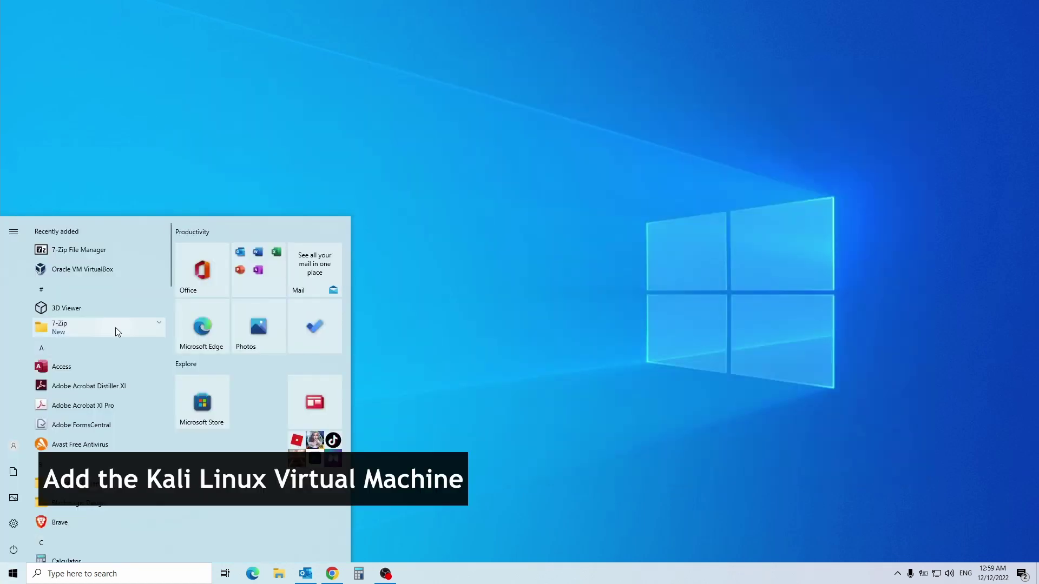
left_click(121, 268)
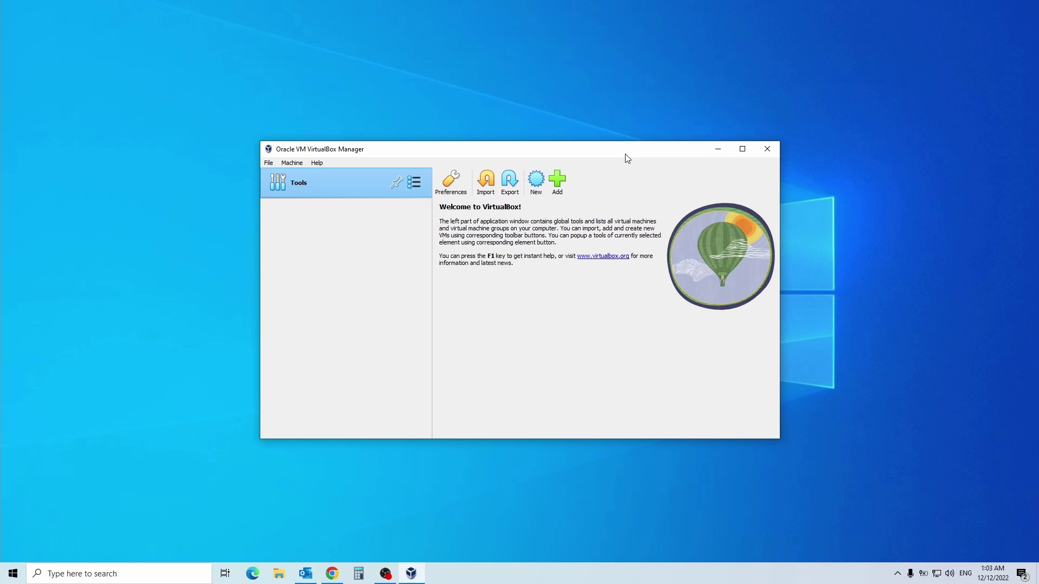
left_click(301, 165)
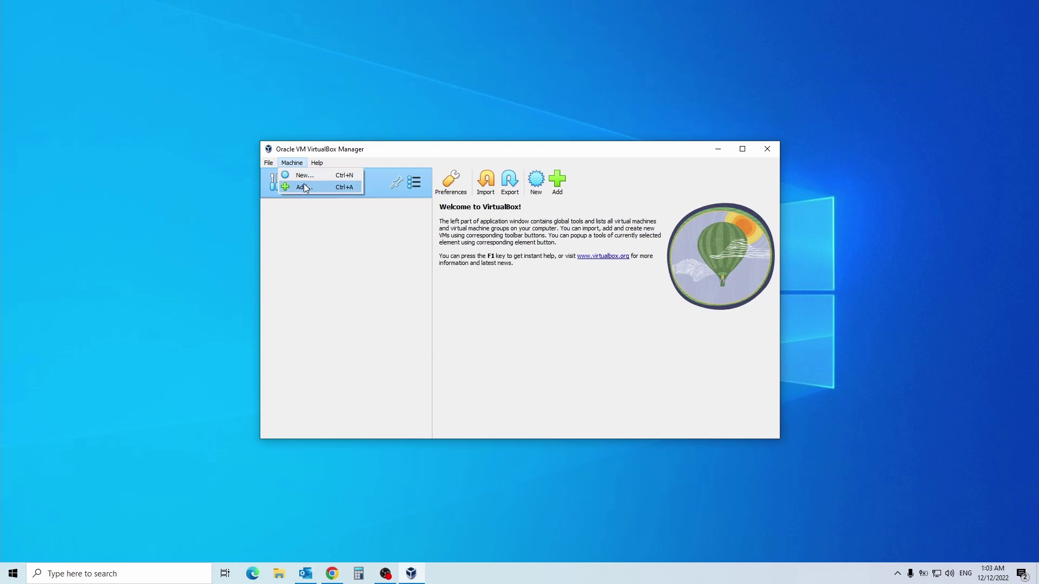
left_click(303, 186)
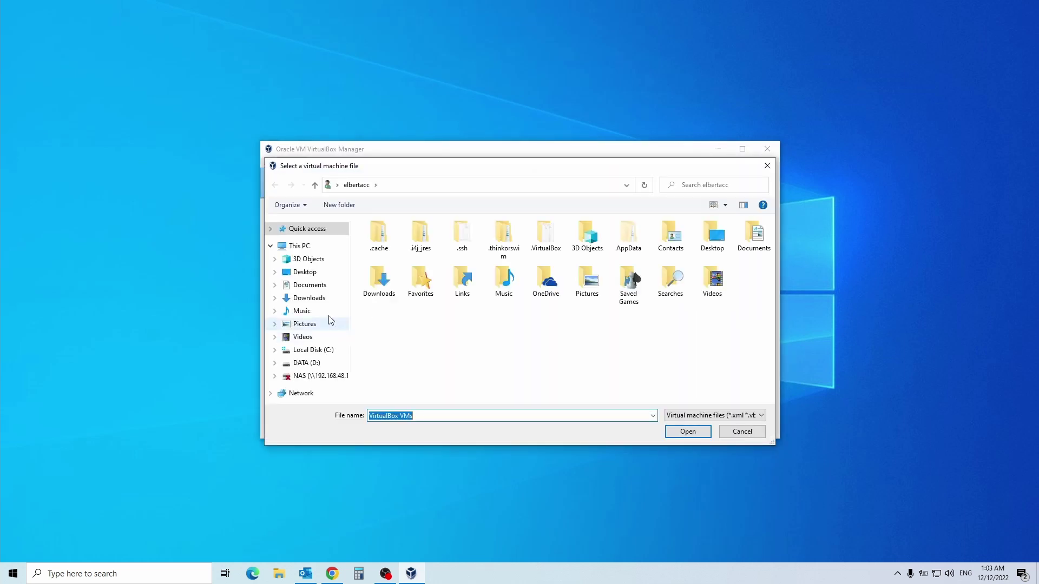
left_click(319, 303)
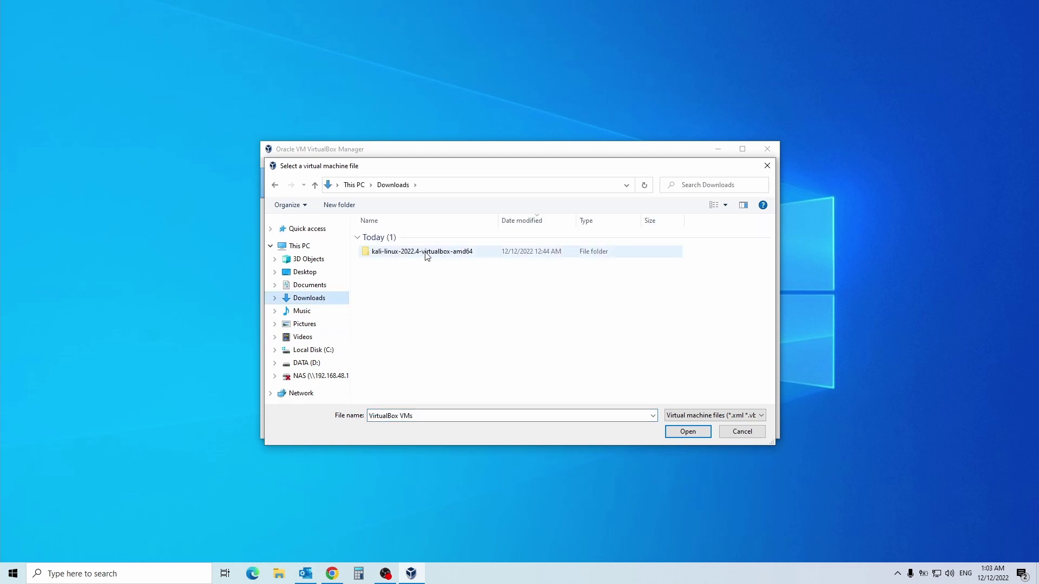
double_click(424, 253)
double_click(433, 238)
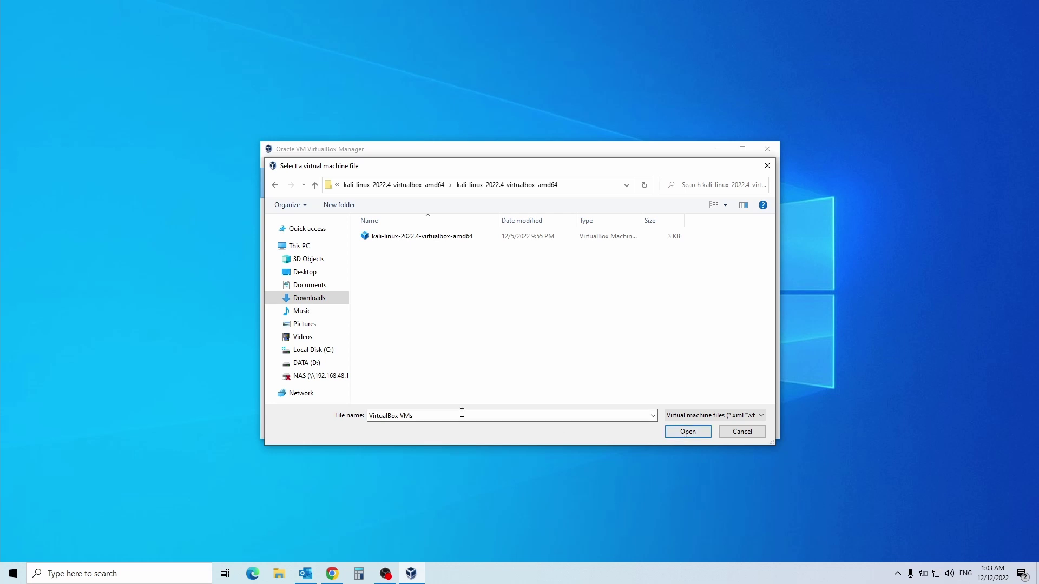
left_click(423, 238)
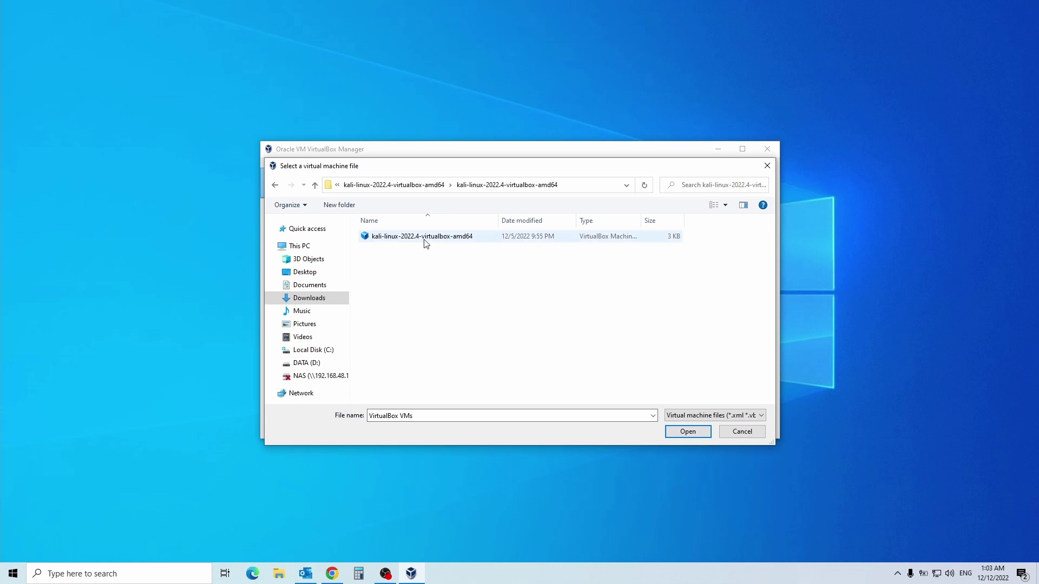
left_click(694, 433)
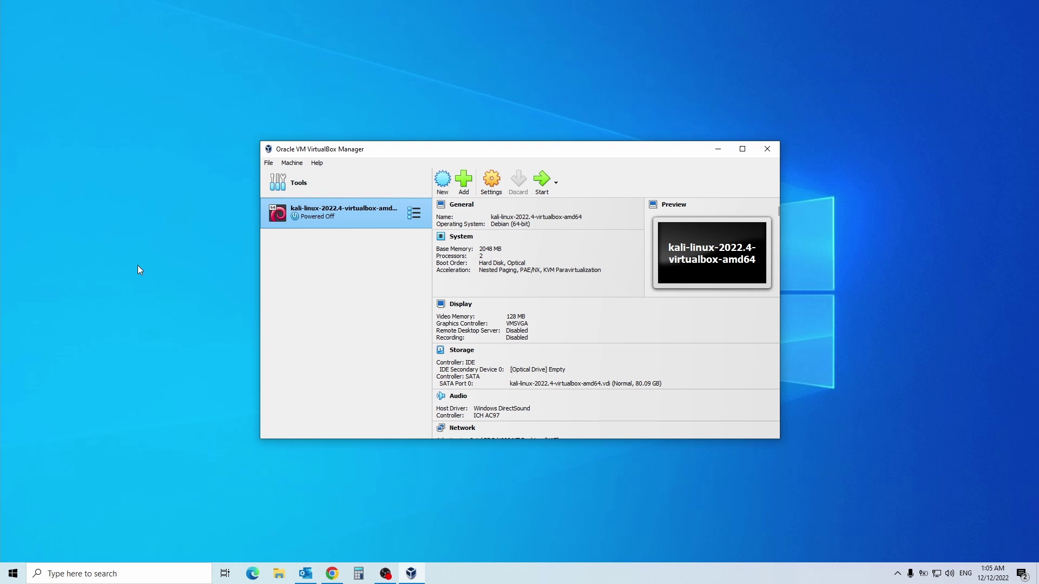
- Start the kali-linux-2022.4-virtualbox-amd64 virtual machine and maximize its window
left_click(542, 185)
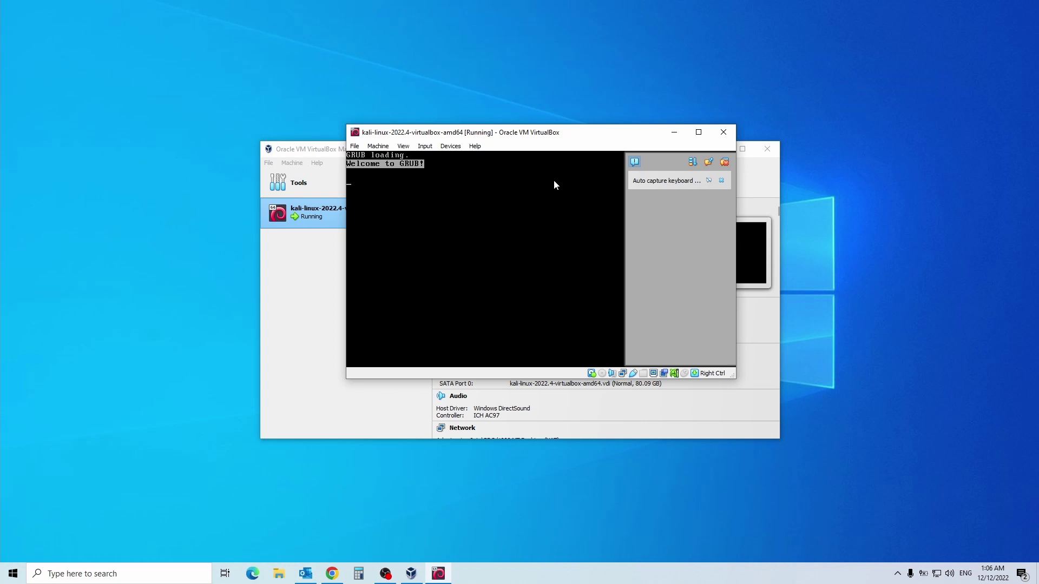
left_click(698, 132)
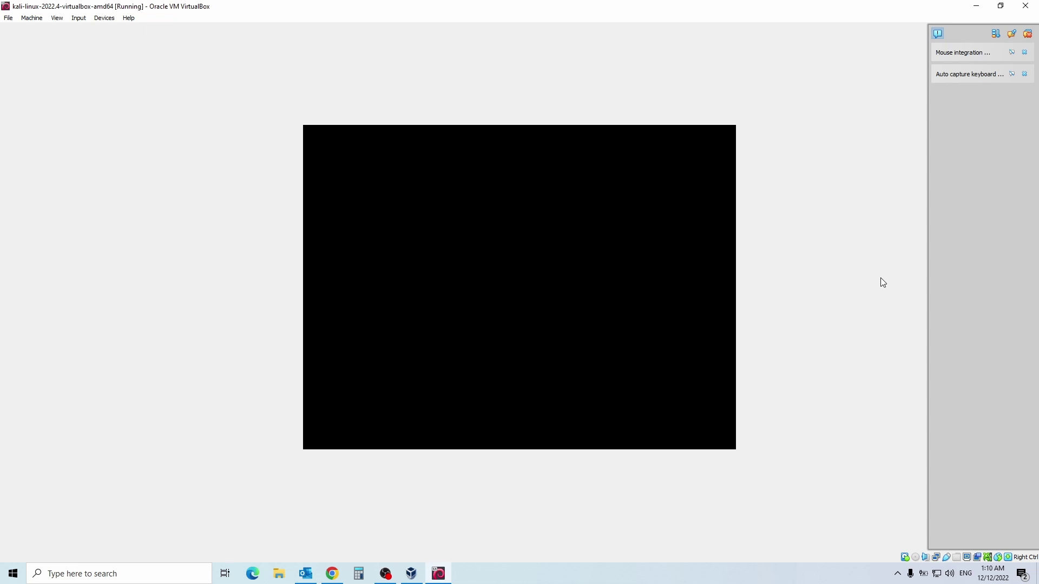
- Enter the default account password on the Kali login screen and log in
left_click(511, 282)
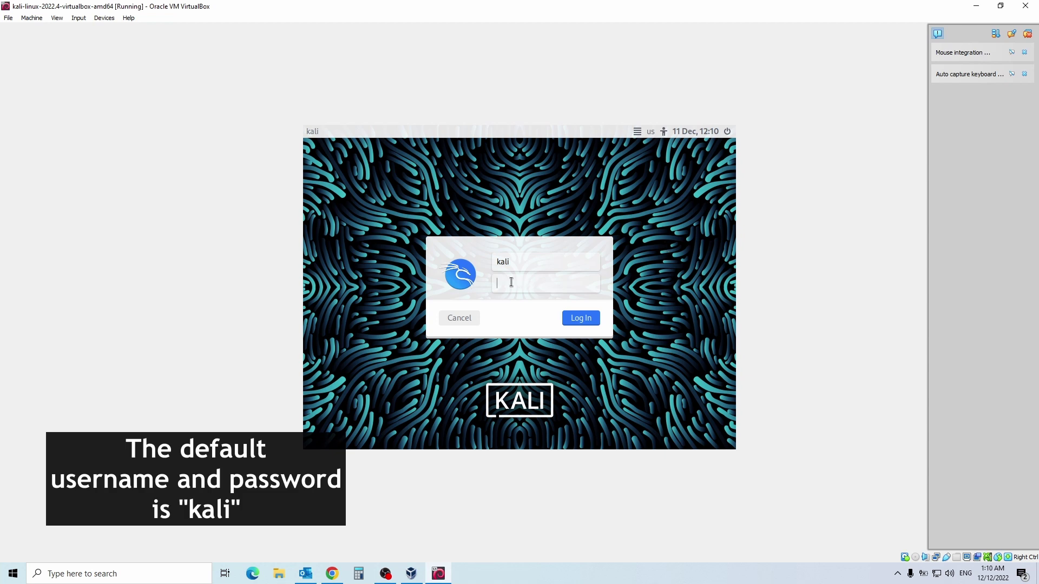
type("ka")
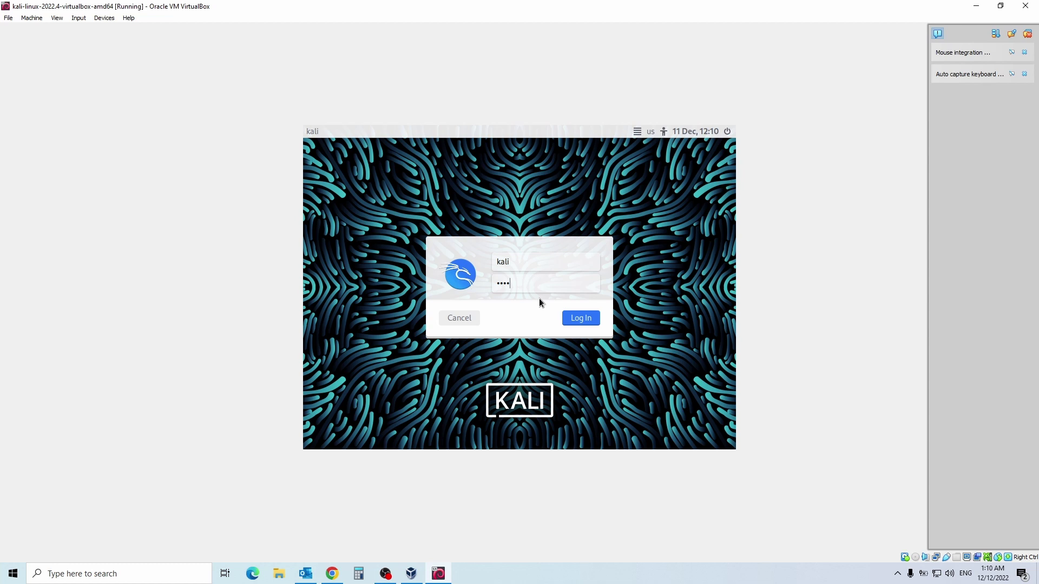
left_click(588, 320)
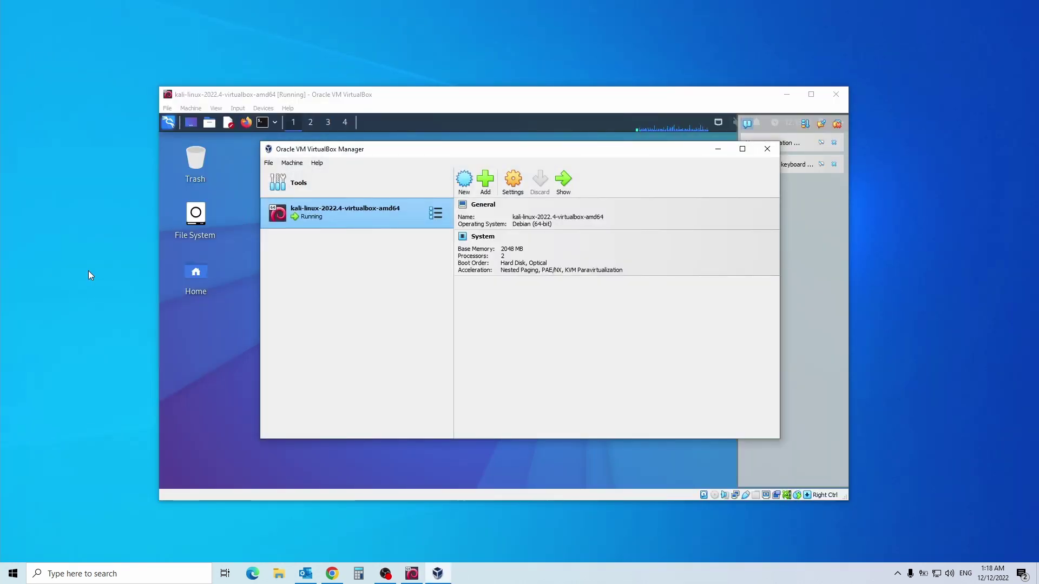
- Stop the running Kali virtual machine by saving its state, and close Oracle VM VirtualBox Manager
left_click(292, 163)
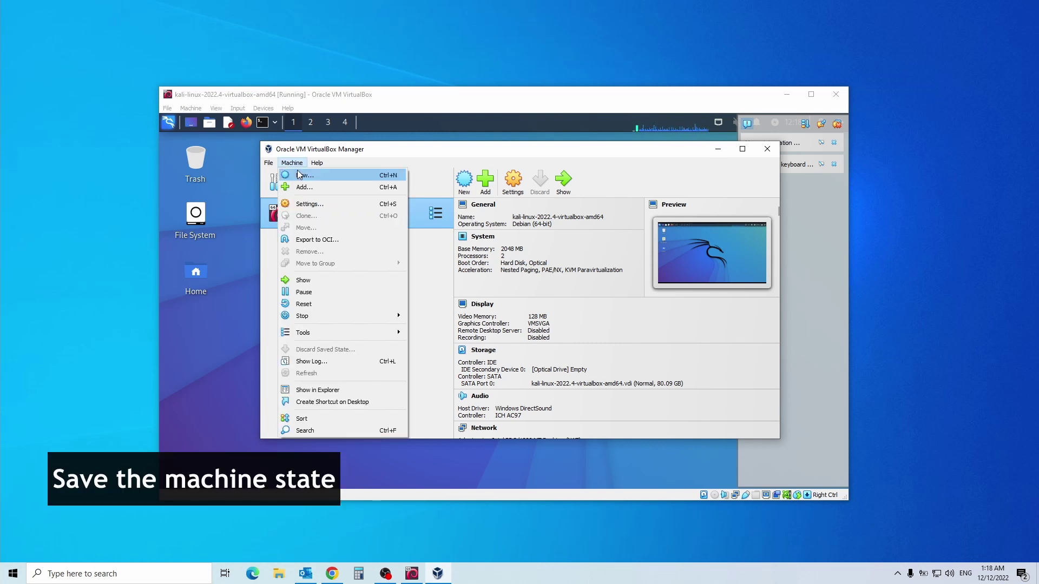
mouse_move(346, 316)
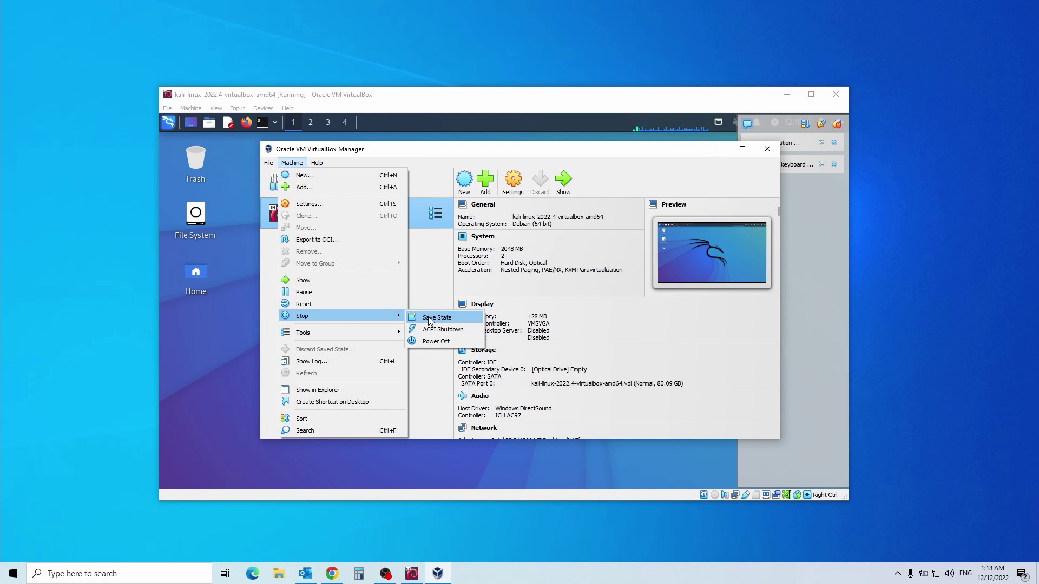
left_click(430, 319)
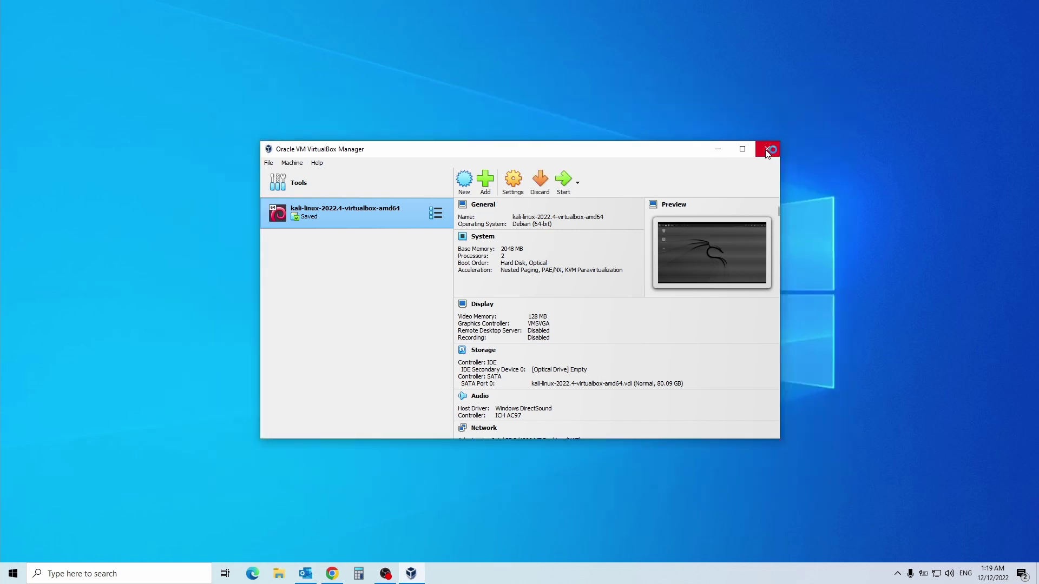
left_click(767, 153)
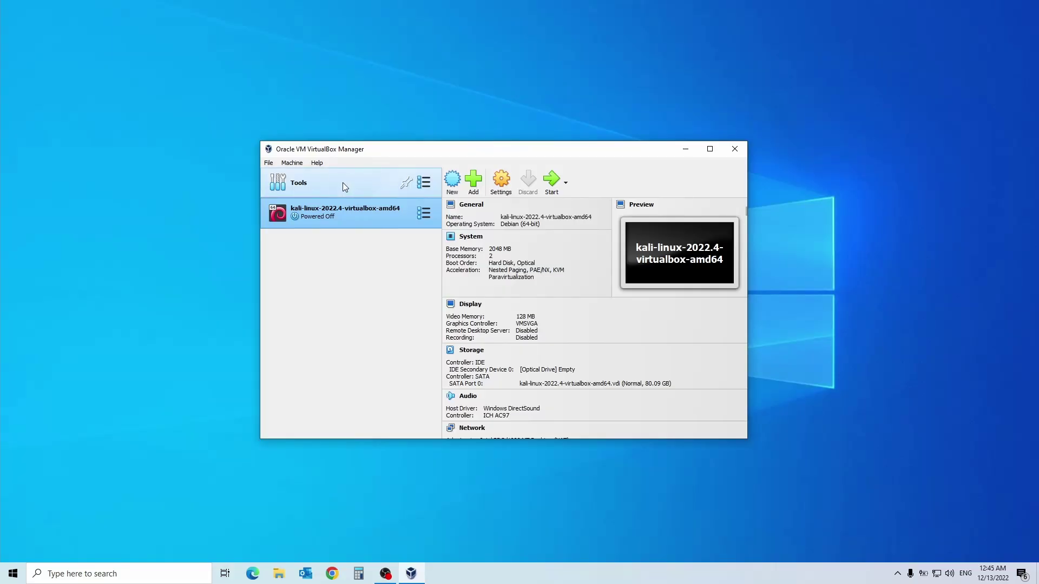
- Create a NAT network in the VirtualBox network tools and apply the IPv4 prefix 10.0.8.0/24 to it
left_click(343, 183)
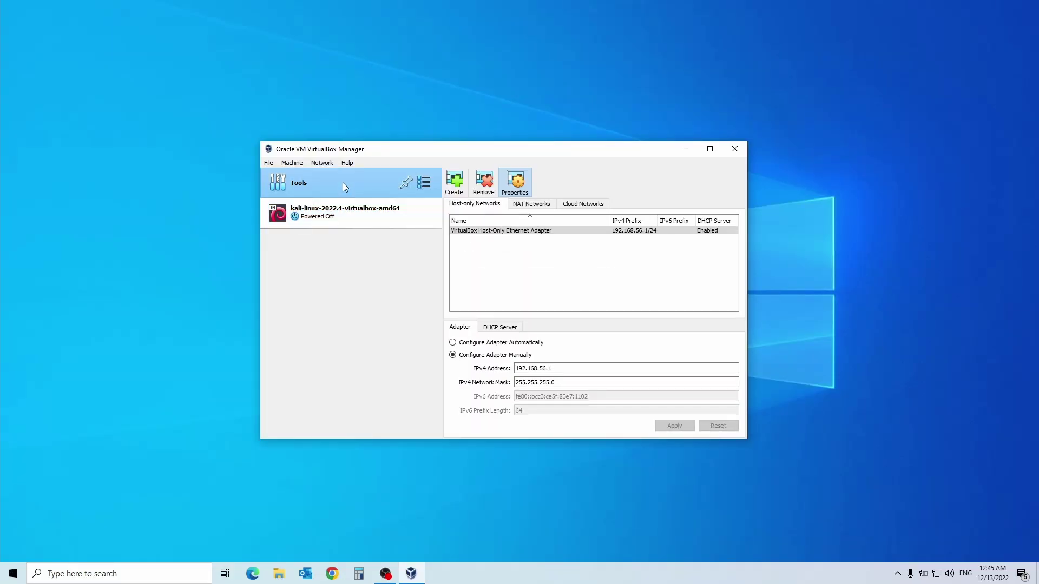
left_click(523, 204)
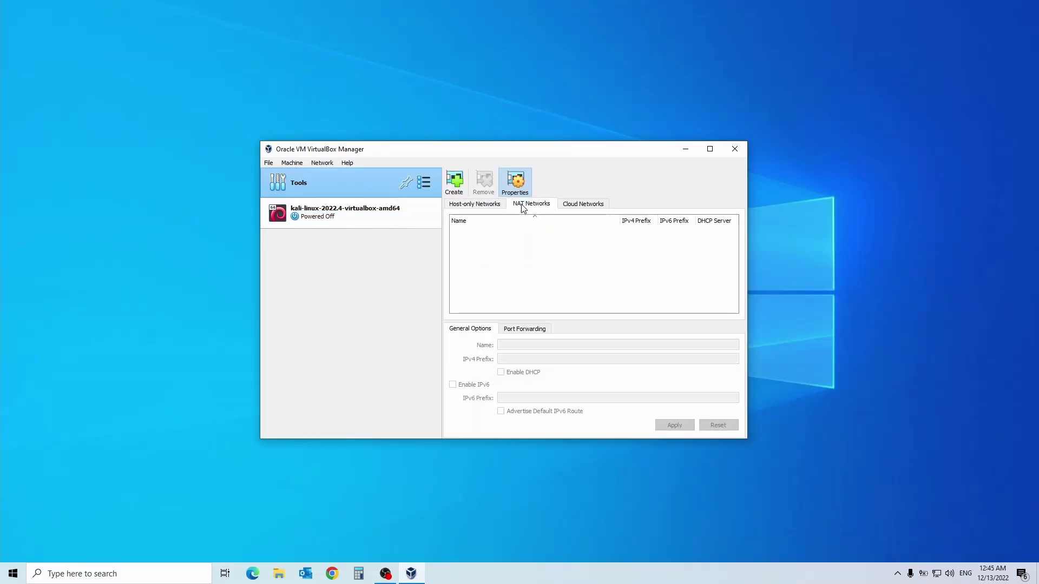
left_click(453, 184)
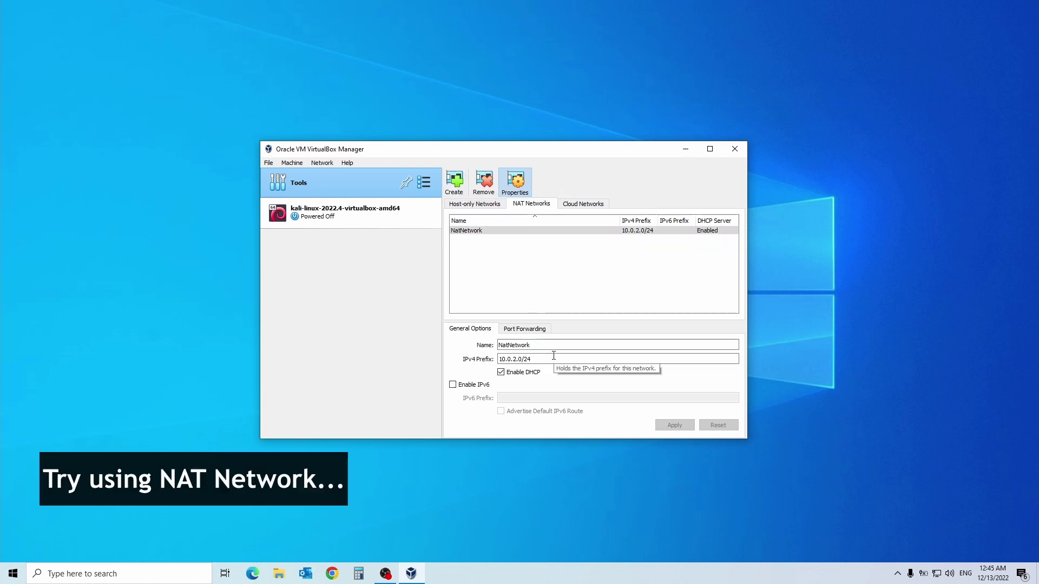
left_click(517, 362)
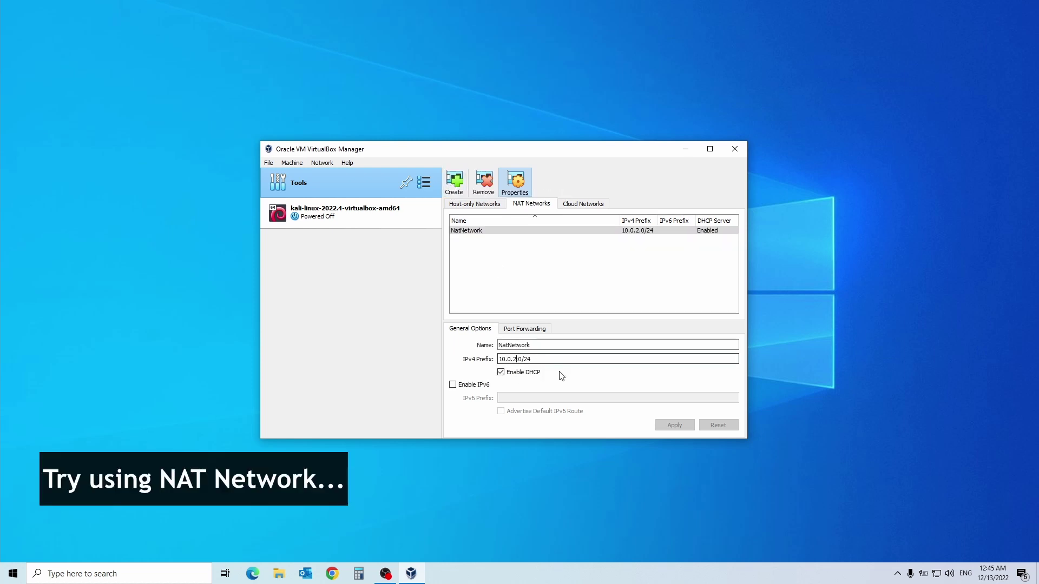
key("BackSpace")
type("8")
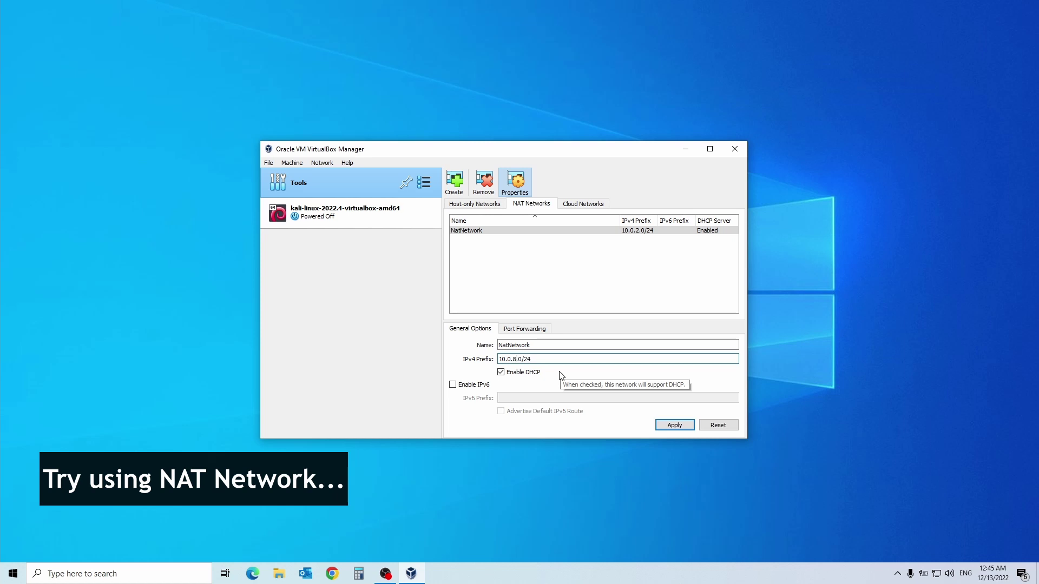
left_click(671, 425)
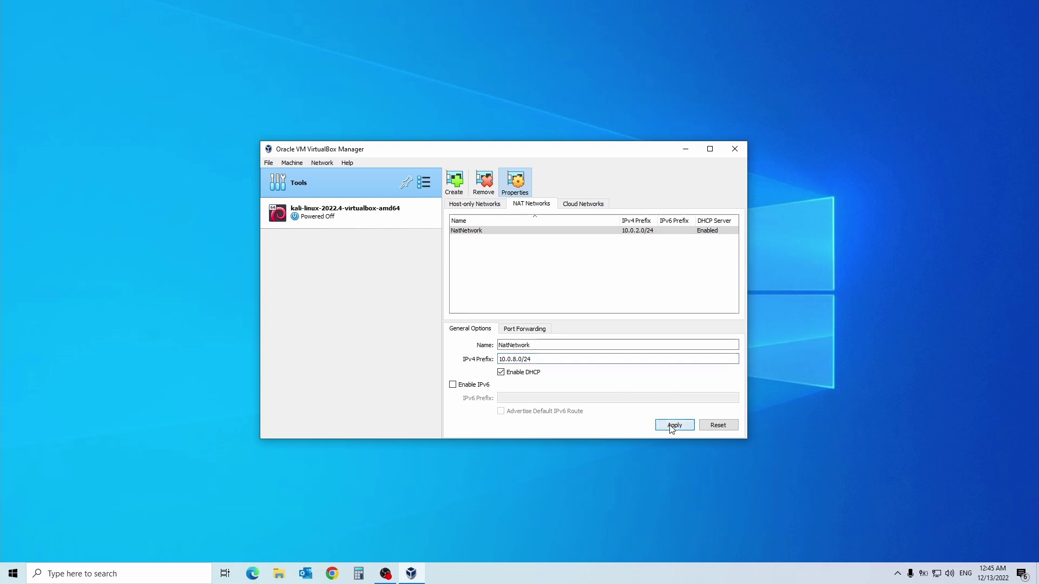
- Check the NAT network's port forwarding options, and attach Adapter 1 of the kali-linux-2022.4-virtualbox-amd64 machine to NAT Network
left_click(535, 330)
left_click(483, 331)
left_click(349, 216)
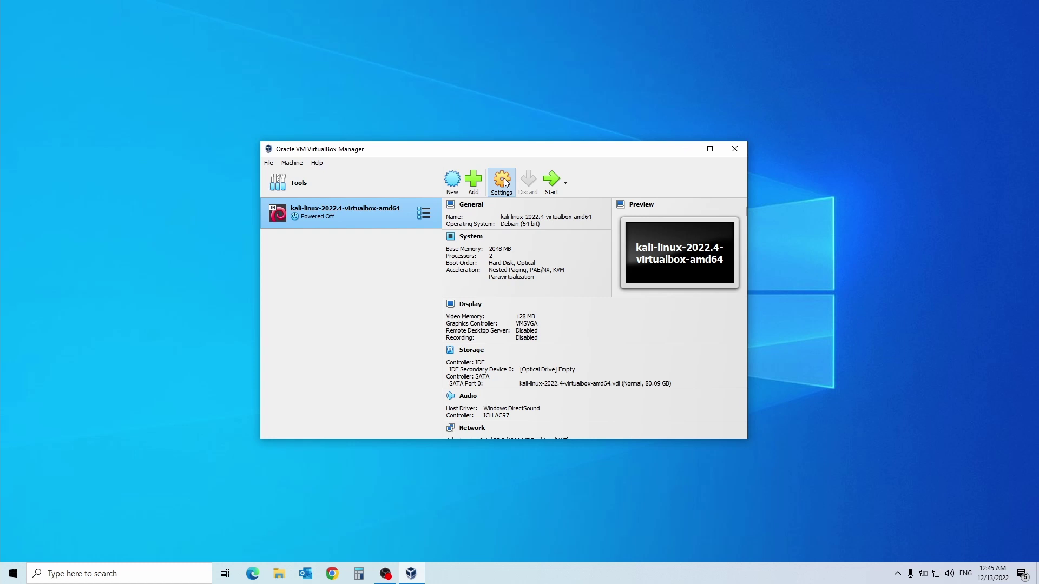
left_click(501, 181)
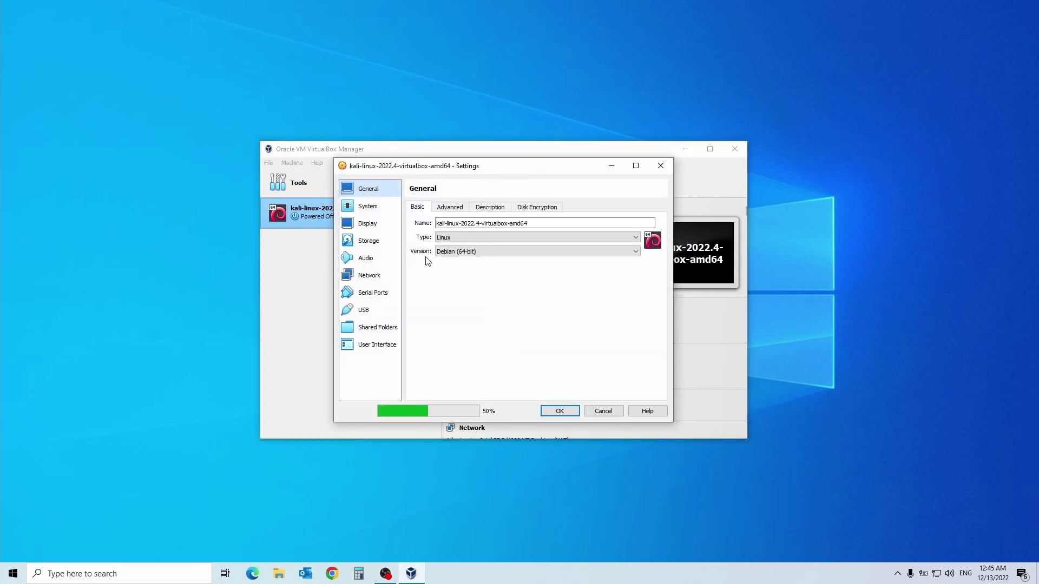
left_click(381, 280)
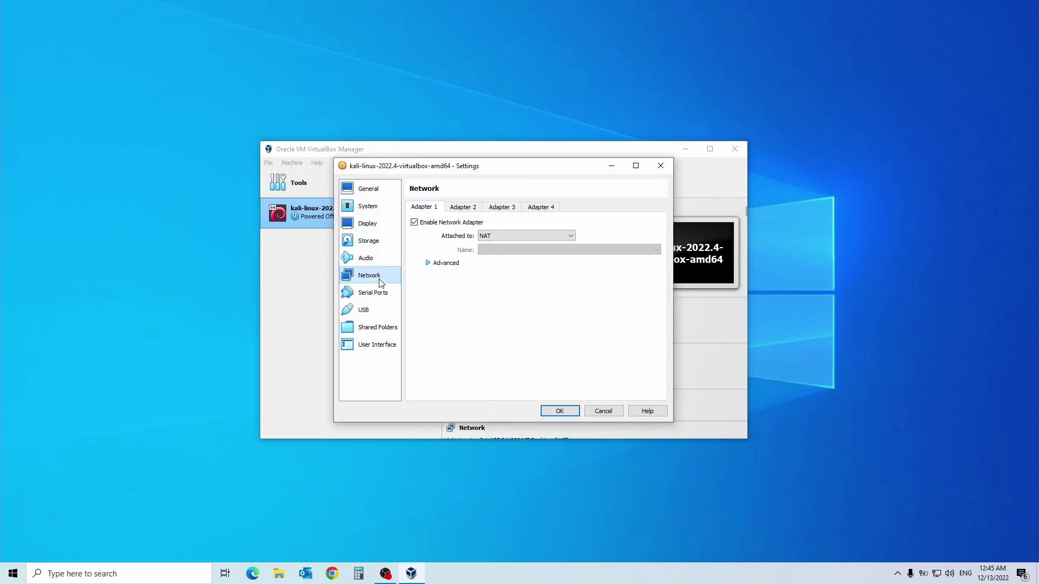
left_click(517, 236)
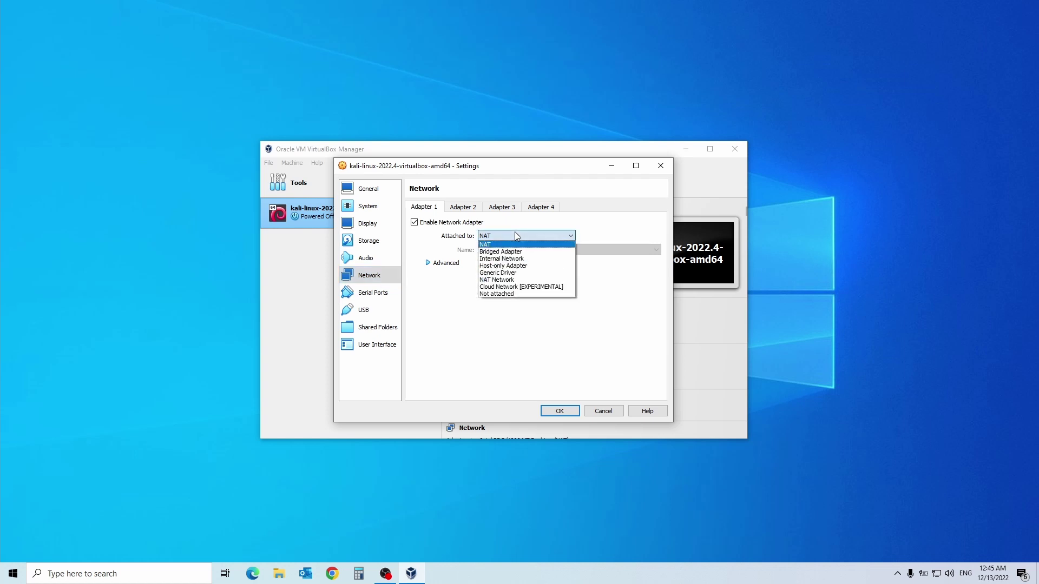
left_click(508, 281)
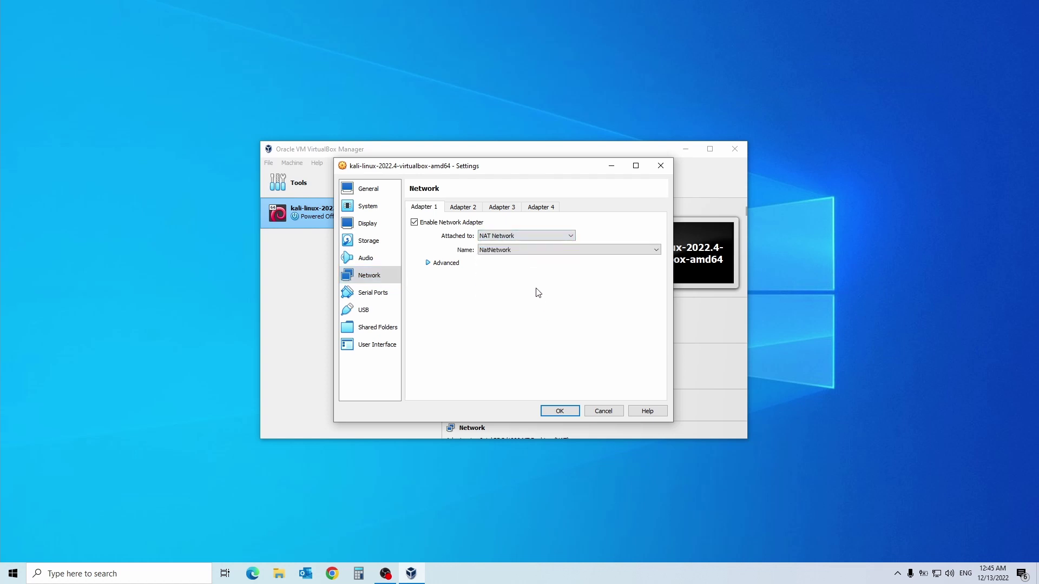
- Set Adapter 1's promiscuous mode to Allow All with NatNetwork as its network, and save the machine settings
left_click(427, 264)
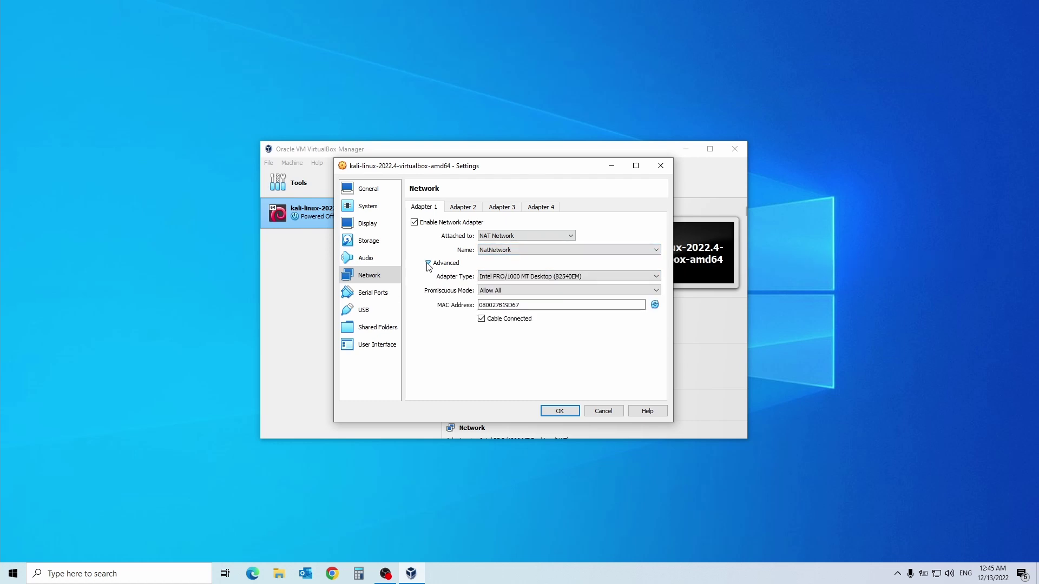
left_click(502, 292)
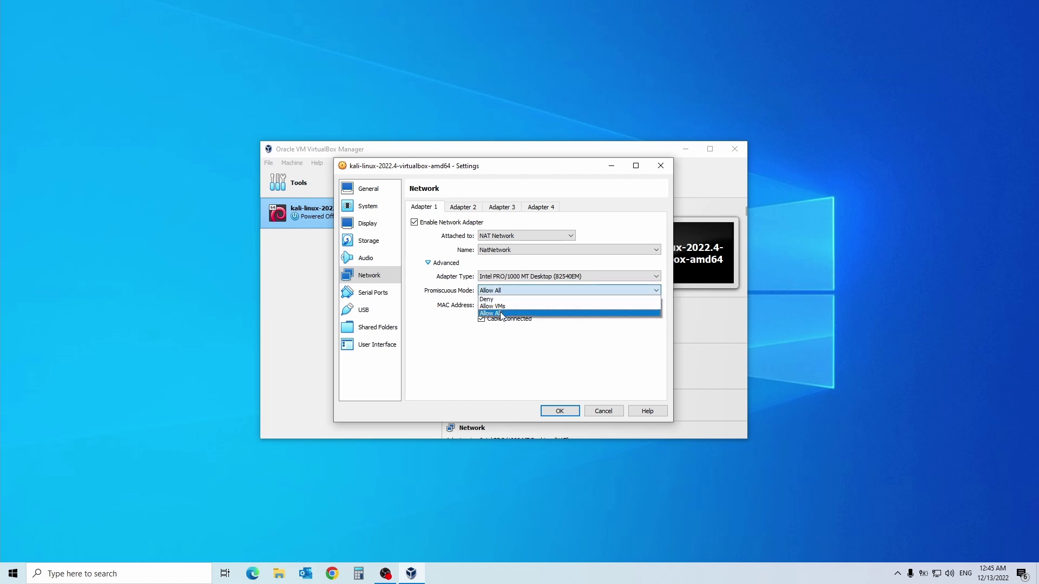
left_click(502, 314)
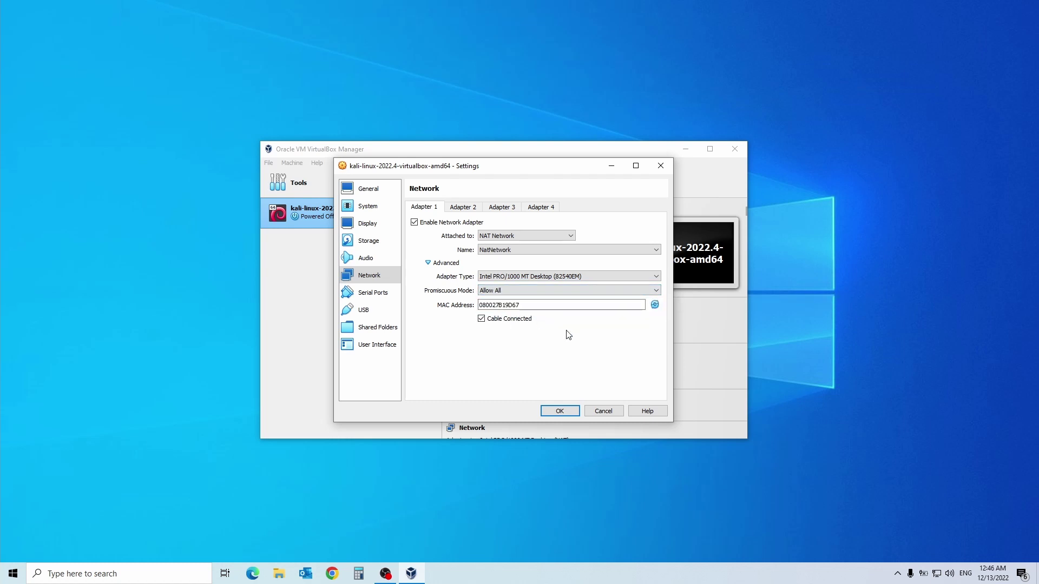
left_click(656, 249)
left_click(651, 259)
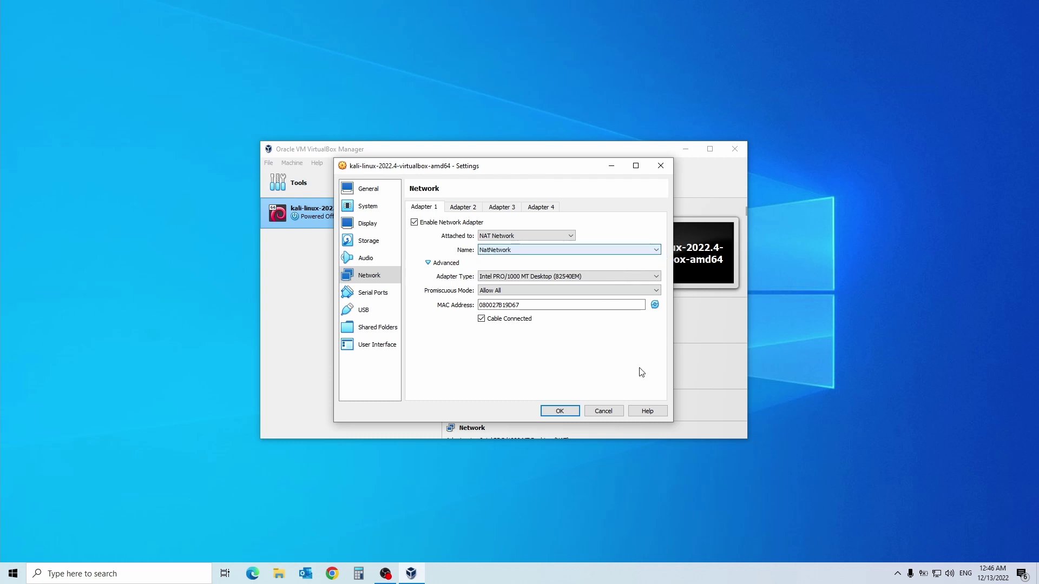
left_click(564, 411)
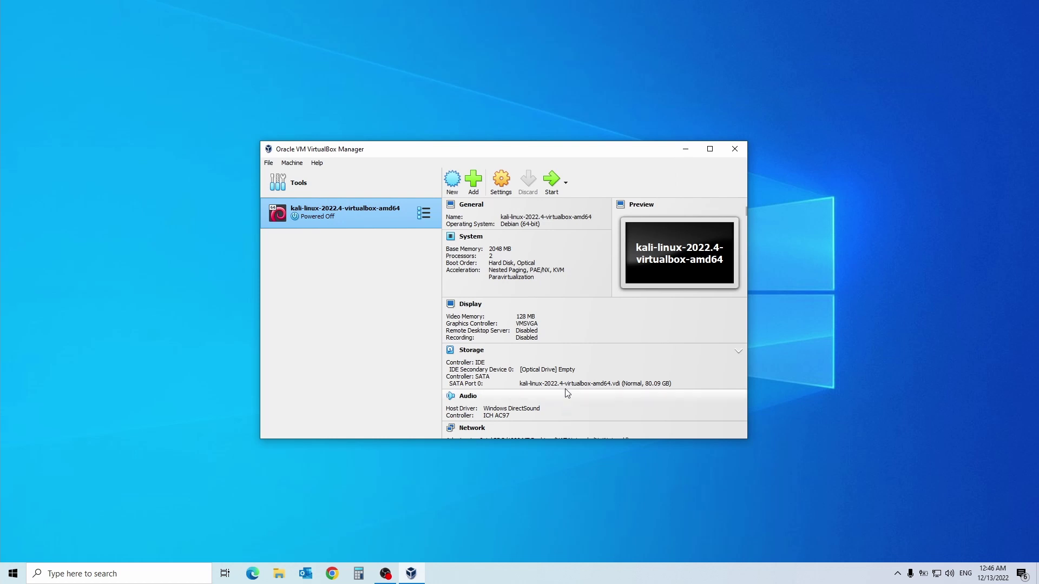
- Review the saved network settings of the Kali machine's Adapter 1, including the advanced options, and close them
left_click(502, 184)
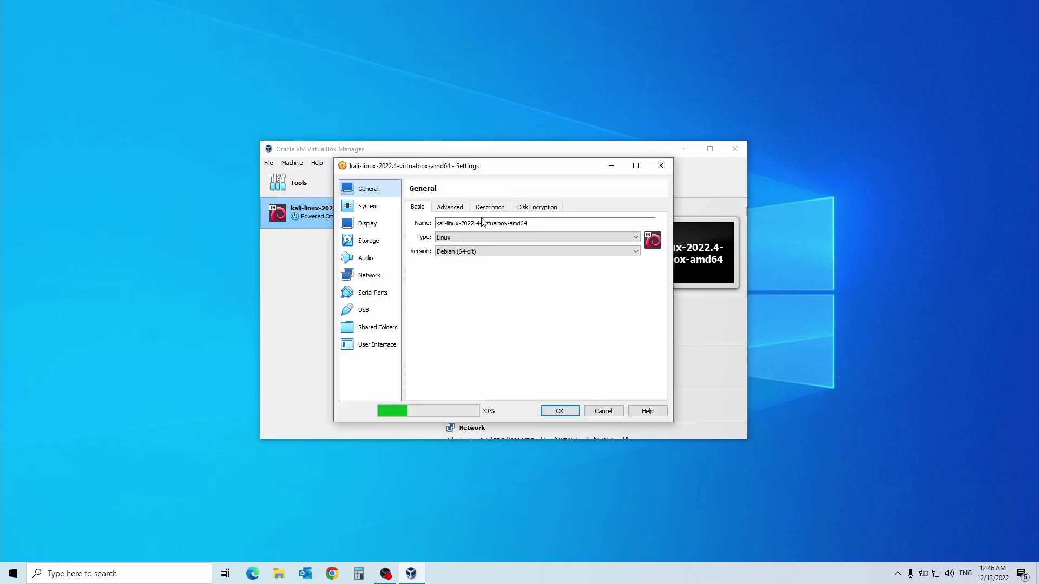
left_click(381, 280)
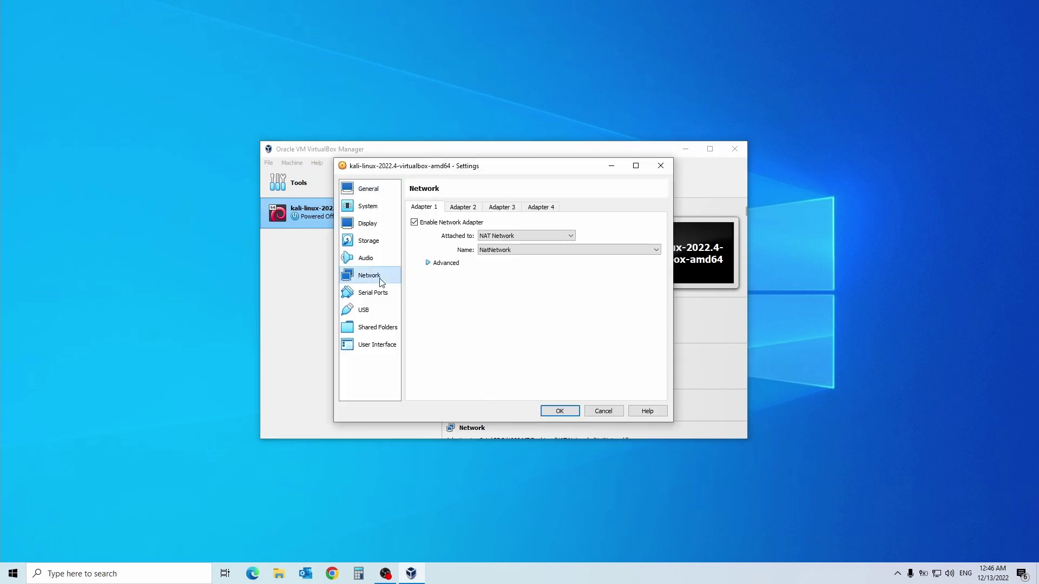
left_click(428, 263)
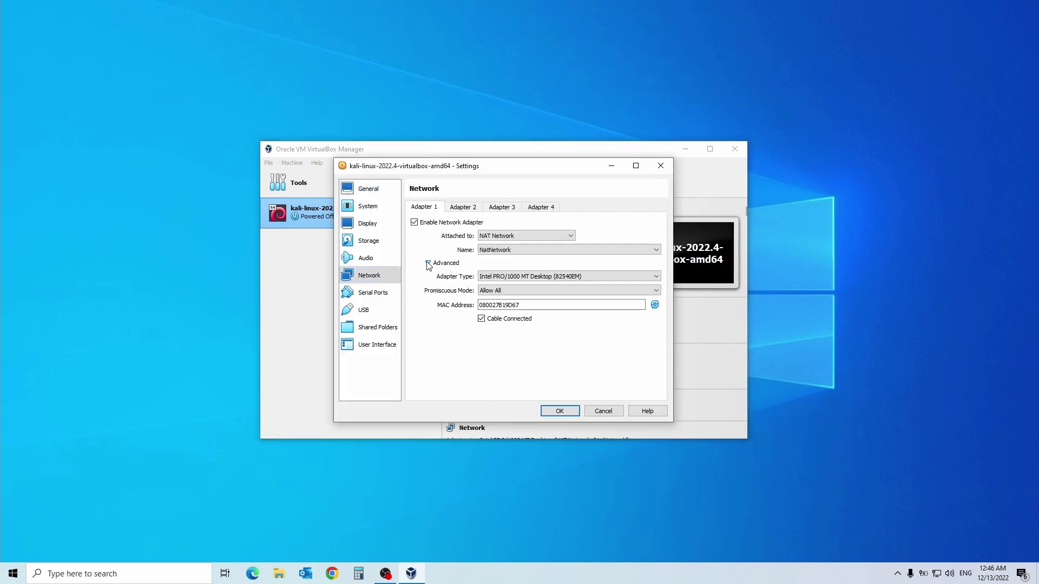
left_click(560, 411)
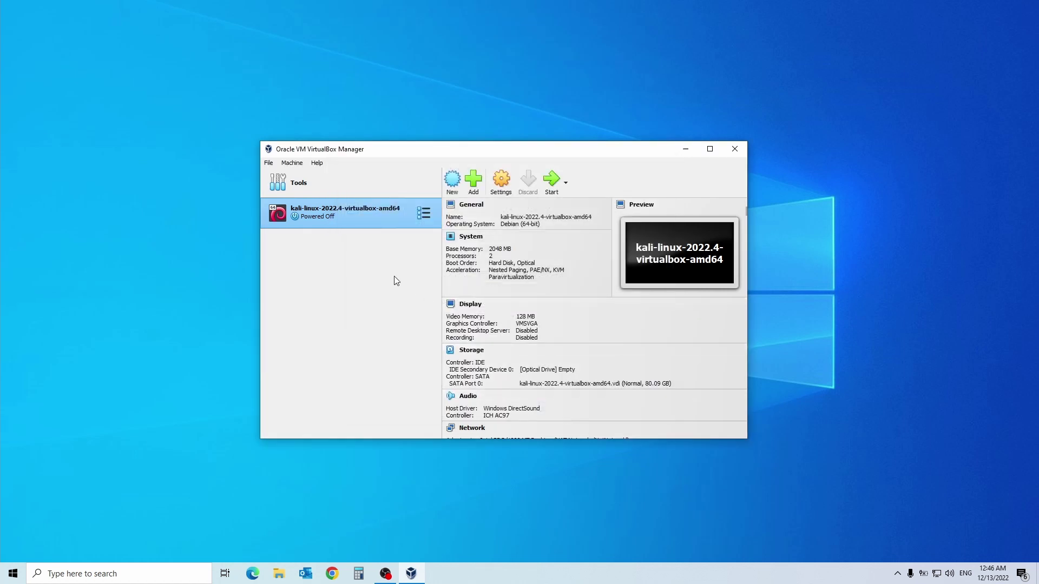
- Start the Kali virtual machine and boot the Kali GNU/Linux entry
left_click(552, 187)
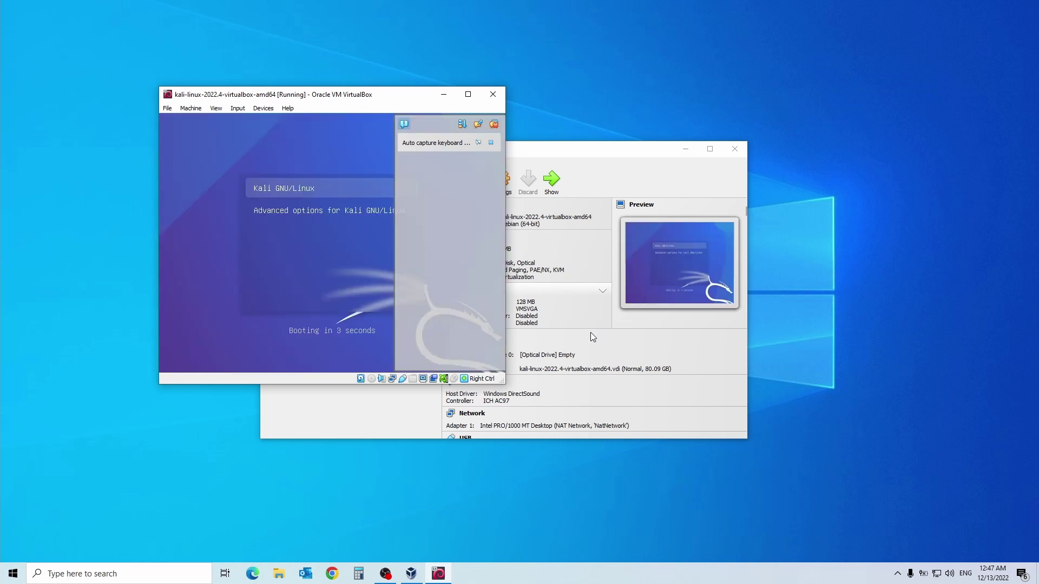
key("Return")
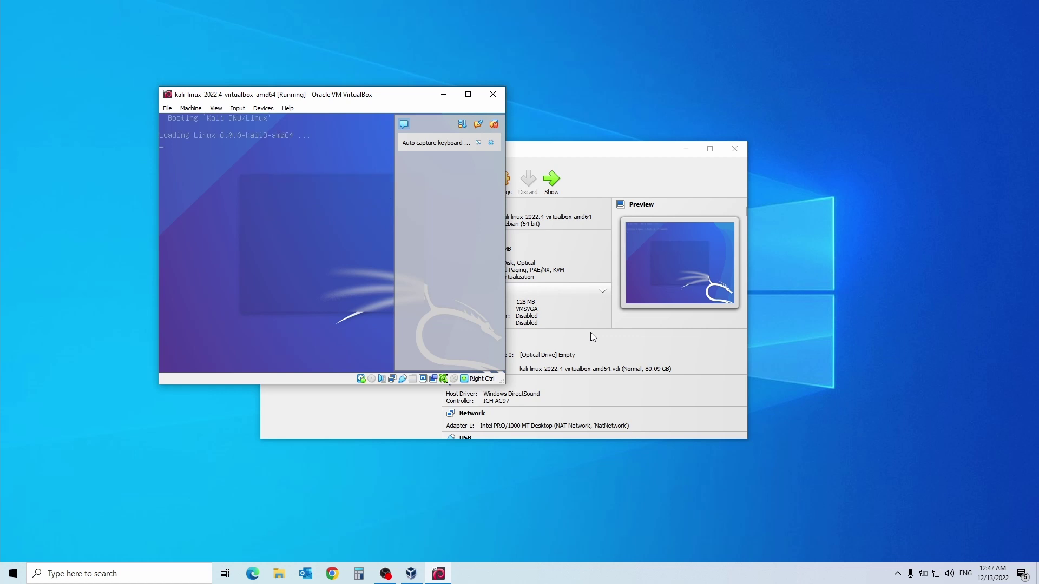
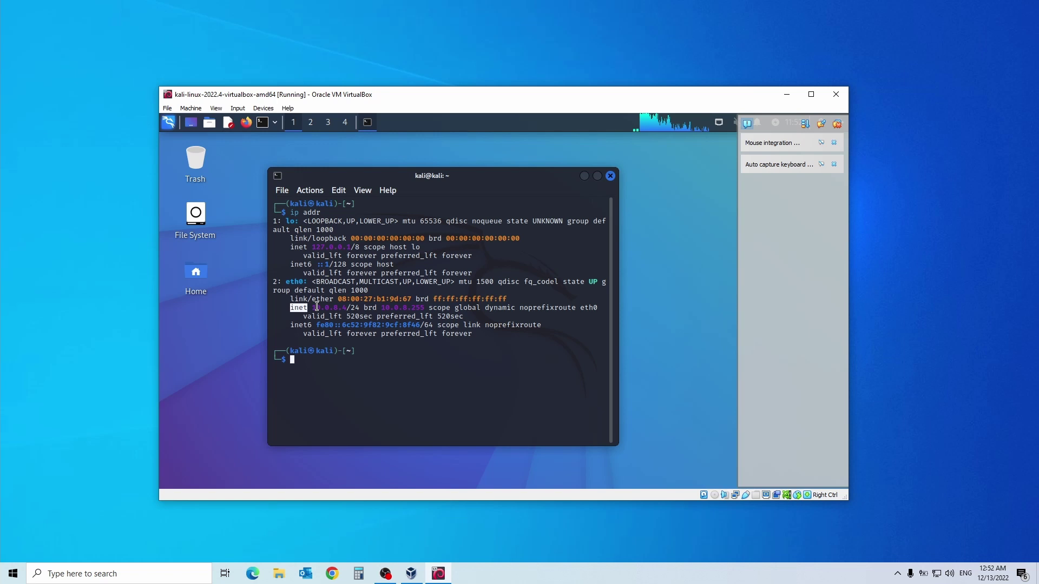
- Highlight the eth0 IPv4 address in the ip addr output and try to update the package lists with sudo apt update
left_click_drag(317, 306, 424, 307)
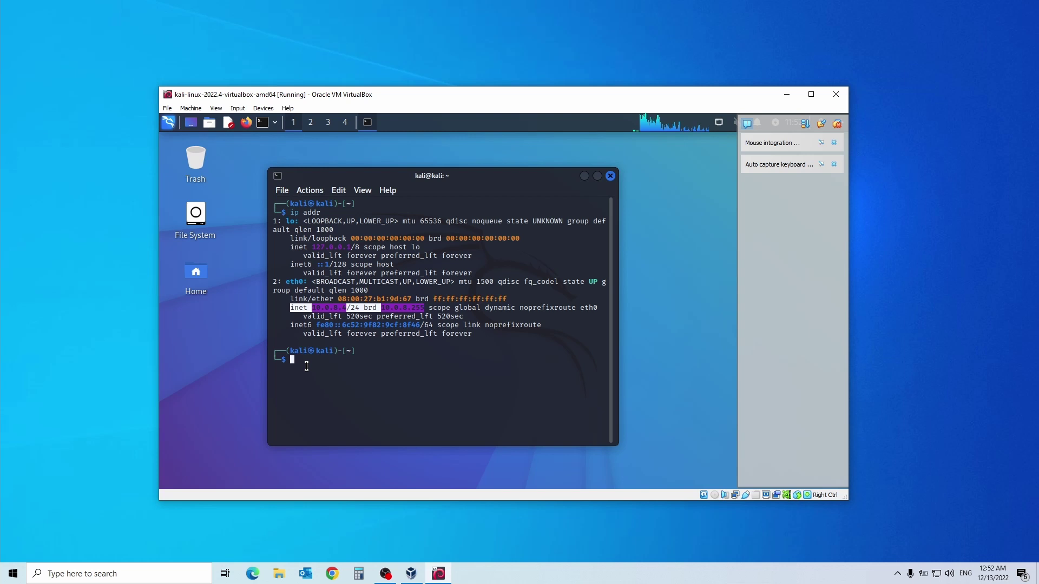
type("sudo apt update")
key("Return")
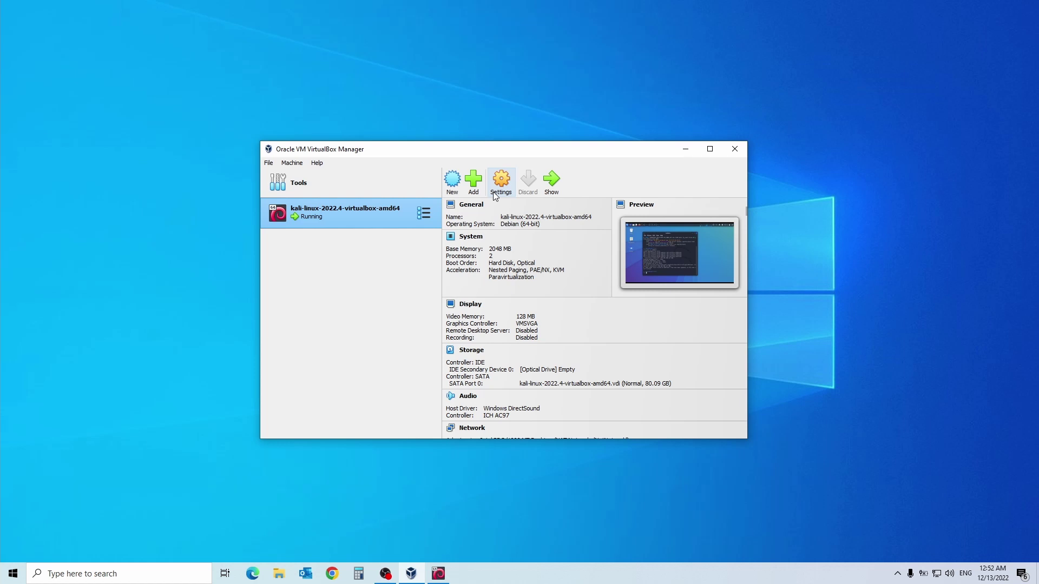
- Attach the Kali machine's Adapter 1 to Bridged Adapter using Realtek PCIe GBE Family Controller, and save the settings
left_click(500, 184)
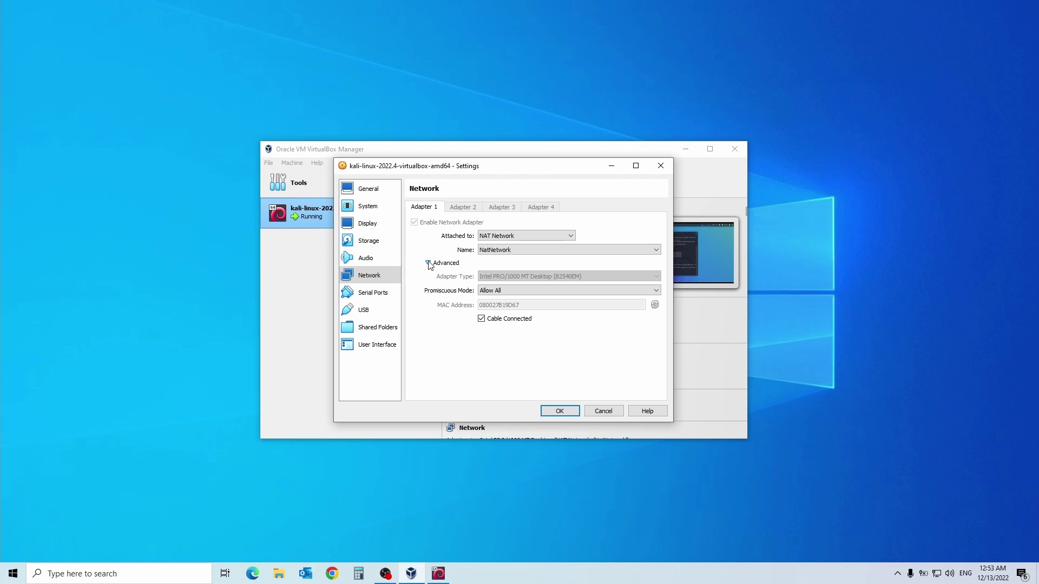
left_click(524, 236)
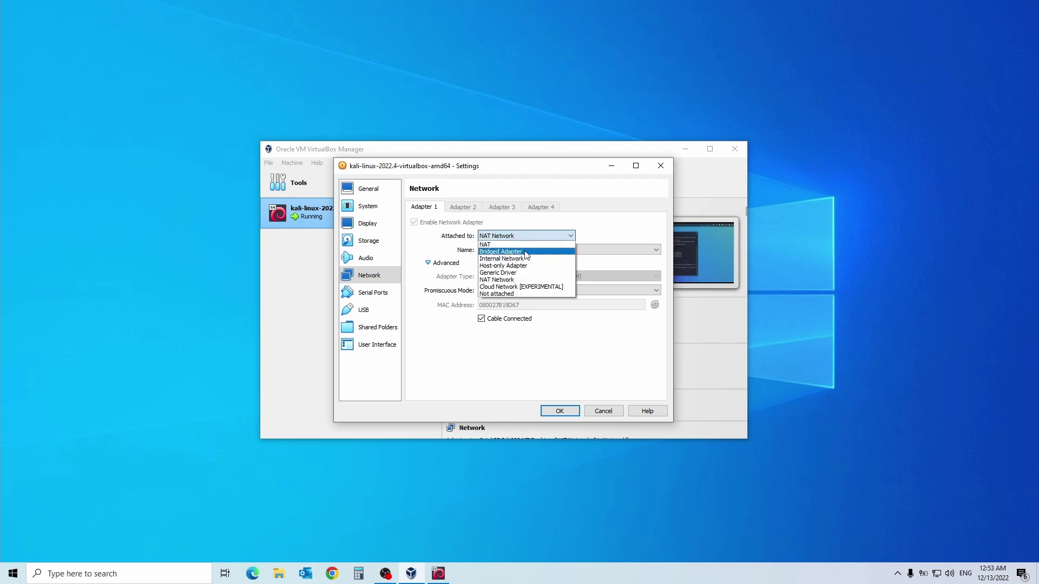
left_click(527, 252)
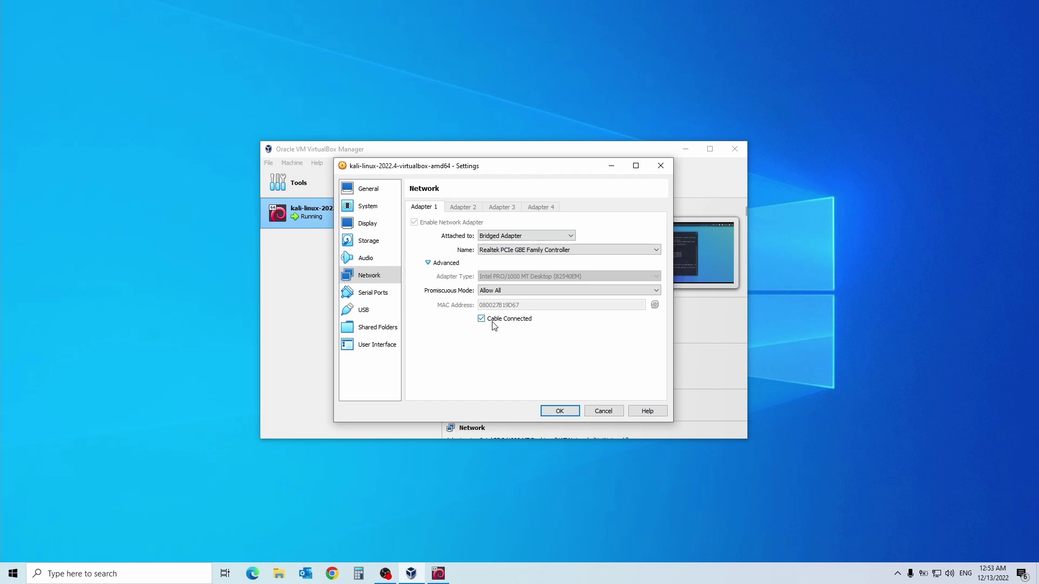
left_click(563, 412)
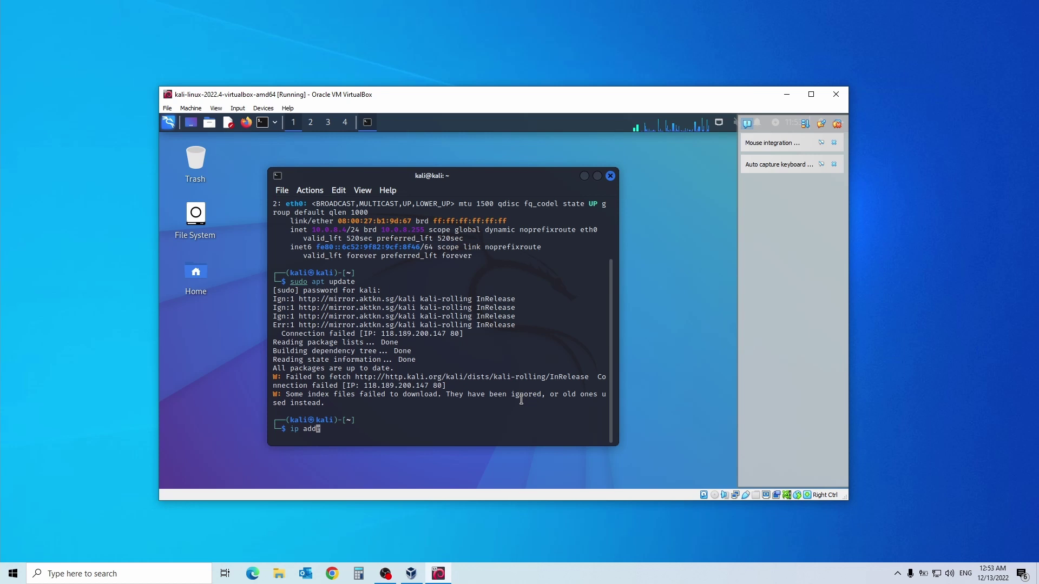
- Minimize the windows on the Kali desktop and close the virtual machine with the Power off the machine option
left_click(191, 122)
left_click(190, 108)
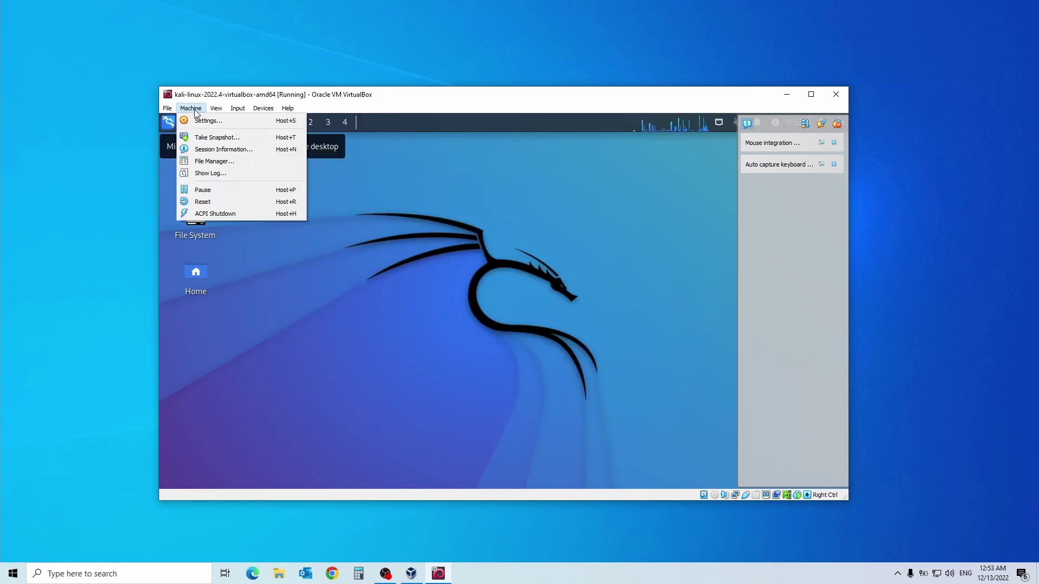
left_click(196, 112)
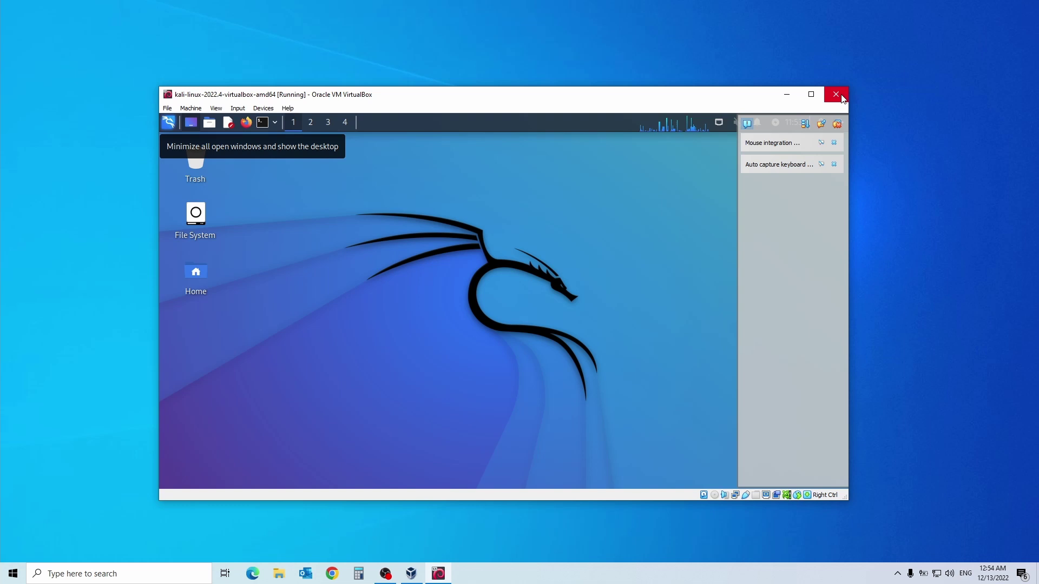
left_click(837, 95)
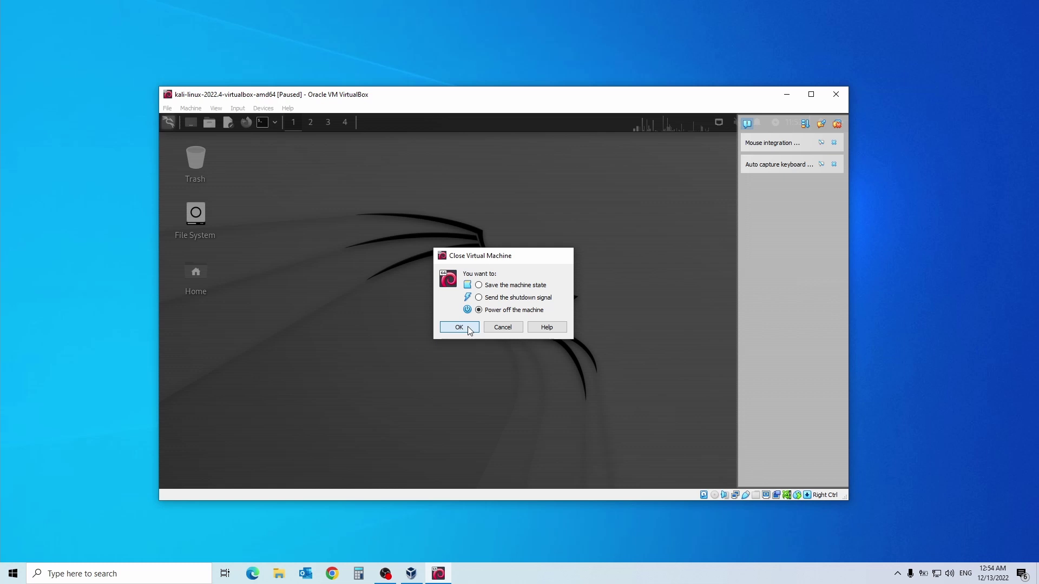
left_click(459, 328)
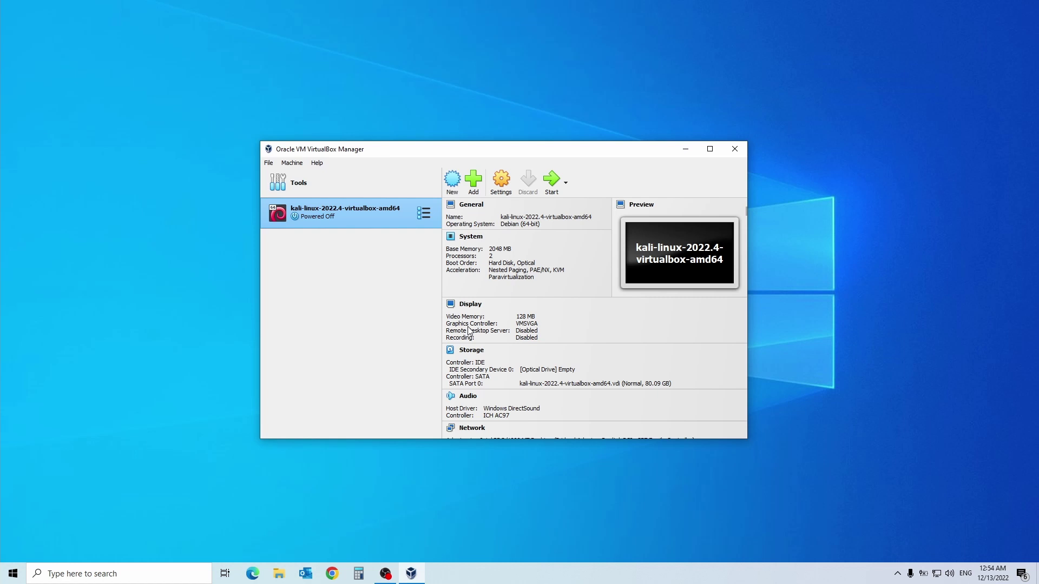
- Check the advanced options of the bridged Adapter 1 in the powered-off Kali machine's settings and accept them
left_click(428, 264)
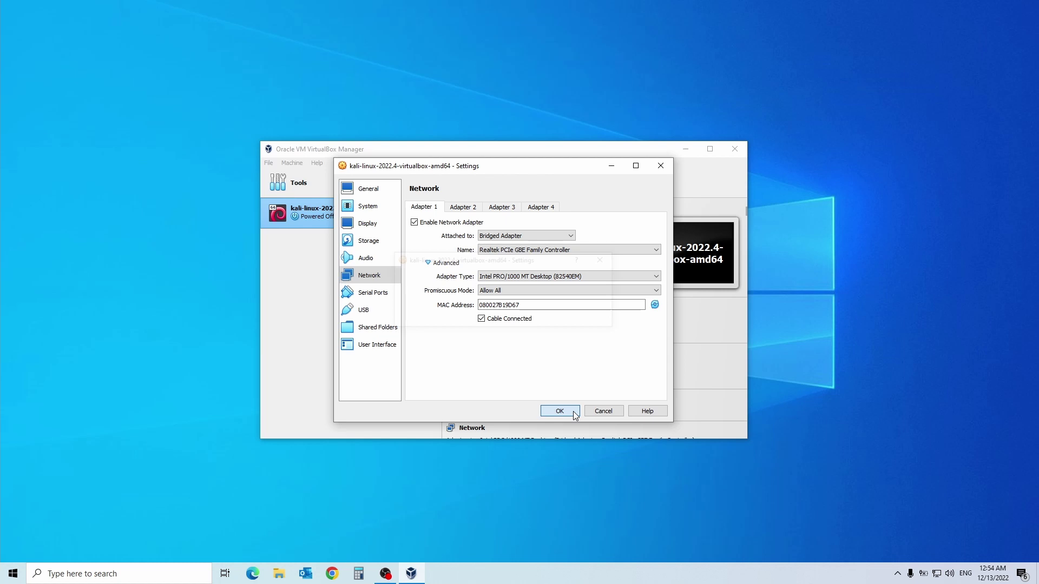
left_click(575, 415)
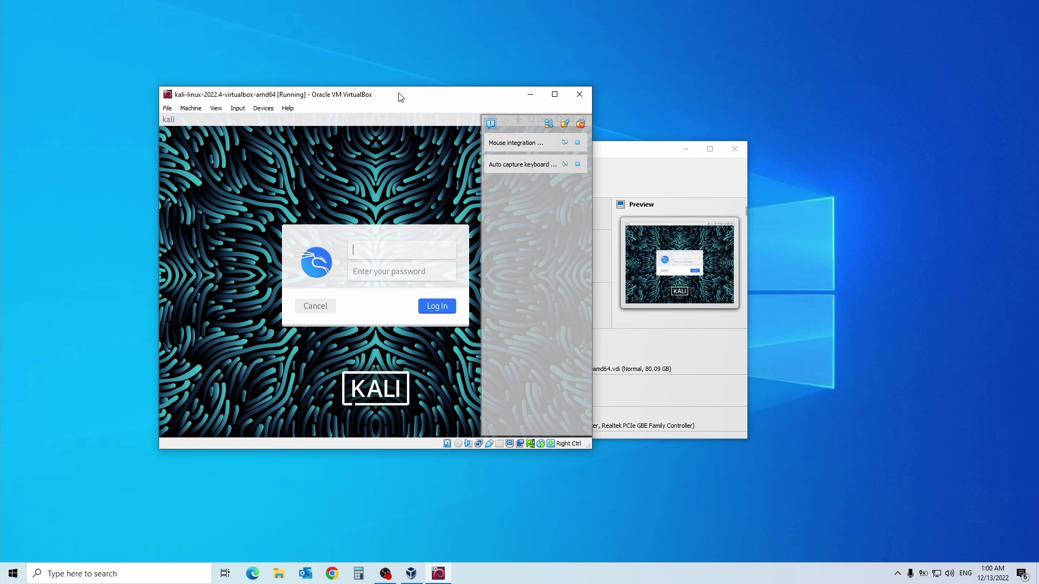
- Fill in the default username on the Kali login screen and log in with the account password
type("kali")
left_click(367, 273)
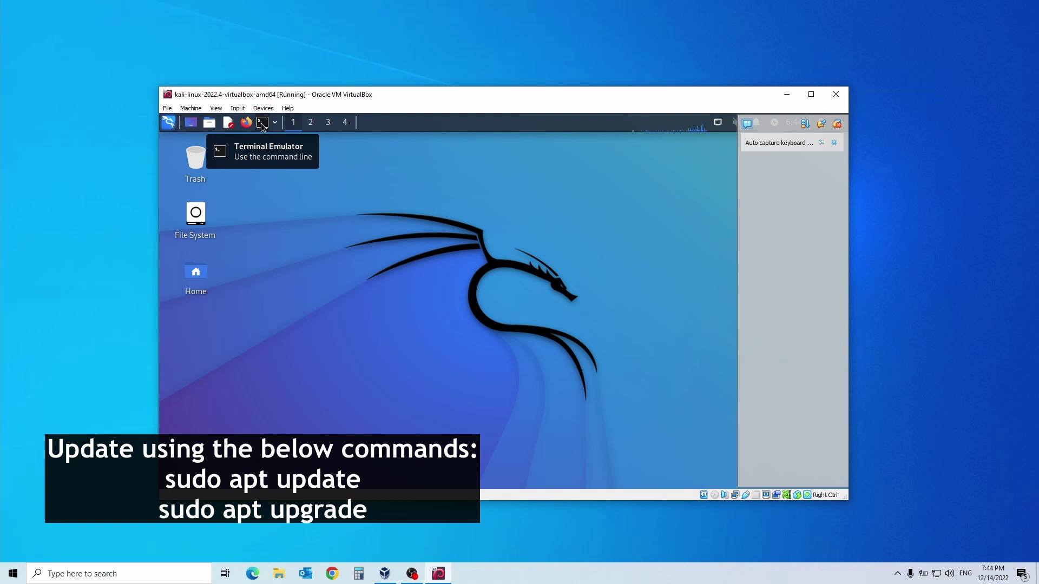
- Open a terminal in Kali, run sudo apt update, and enter the account password for sudo
left_click(262, 124)
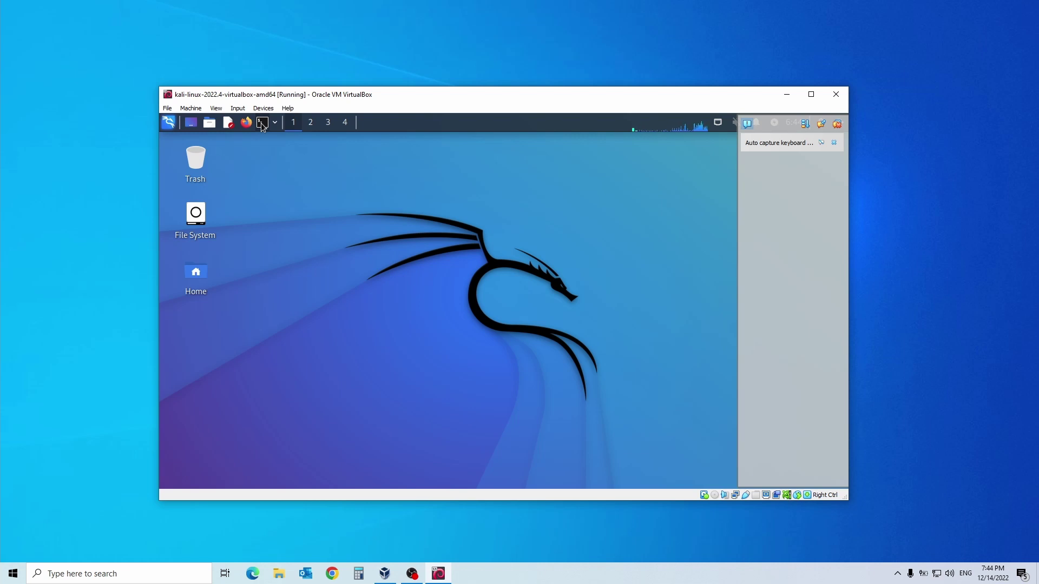
left_click(262, 124)
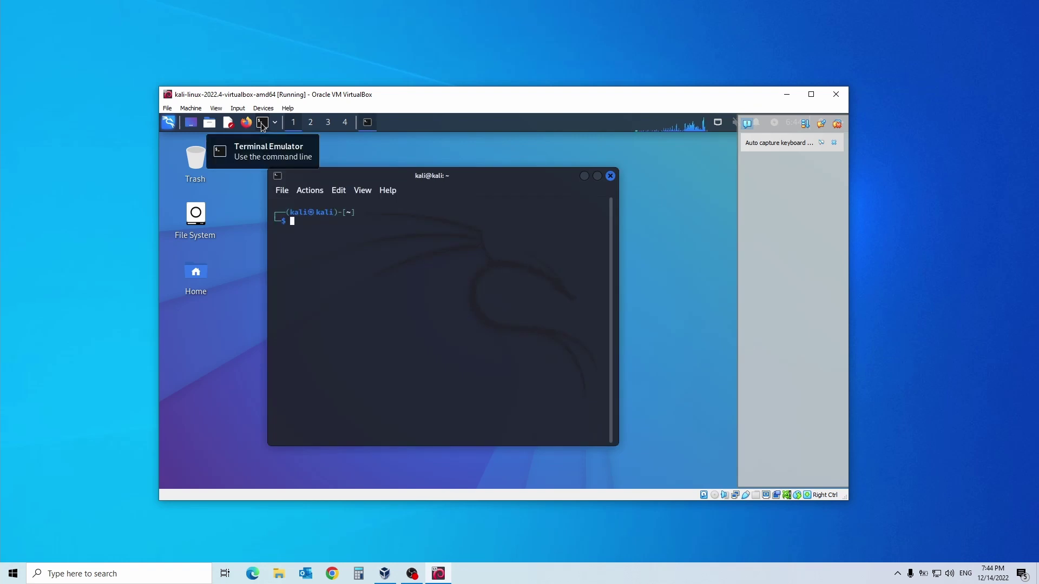
type("su")
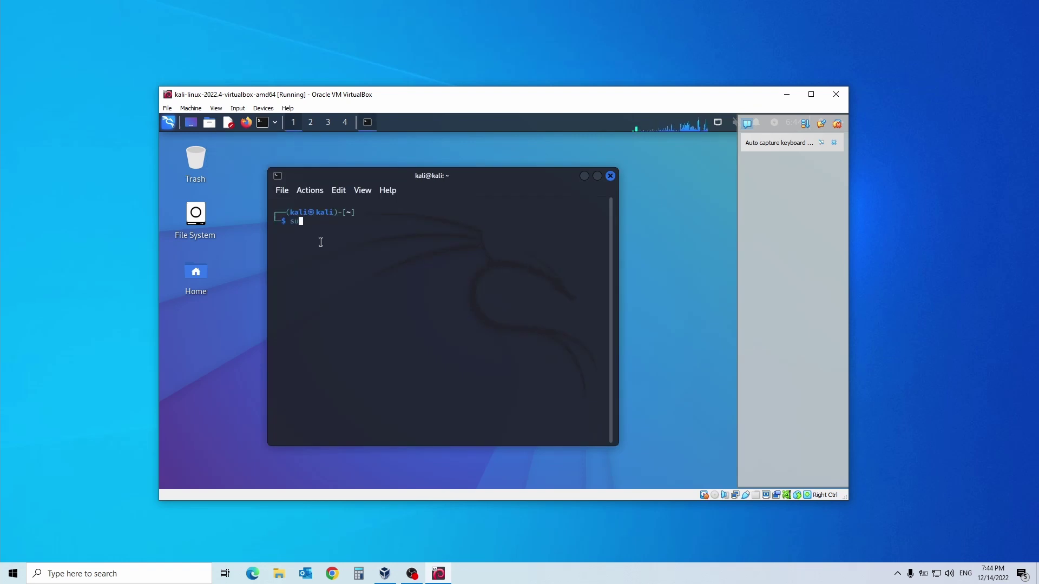
type("do apt")
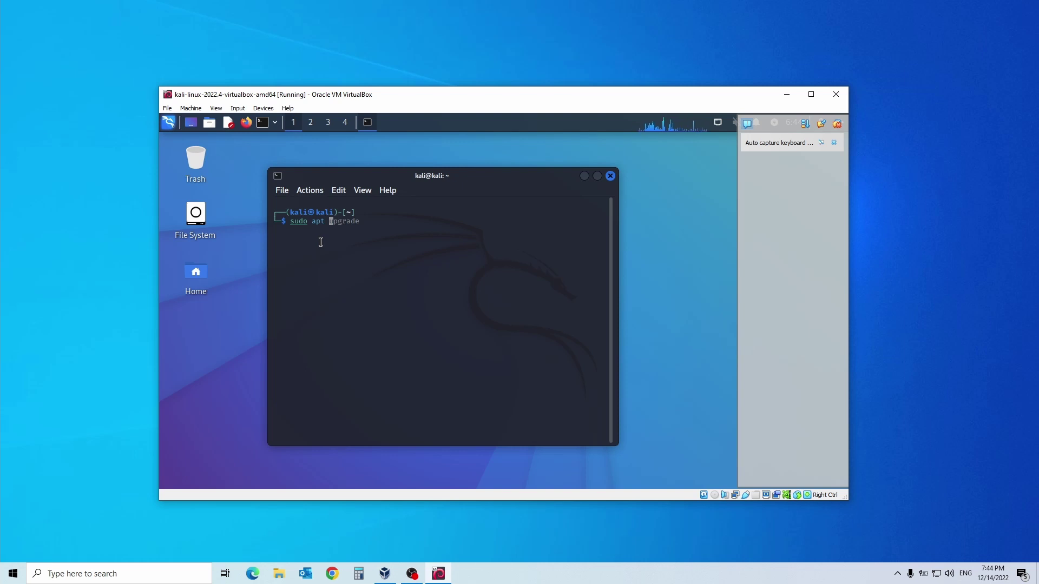
type("update")
key("Return")
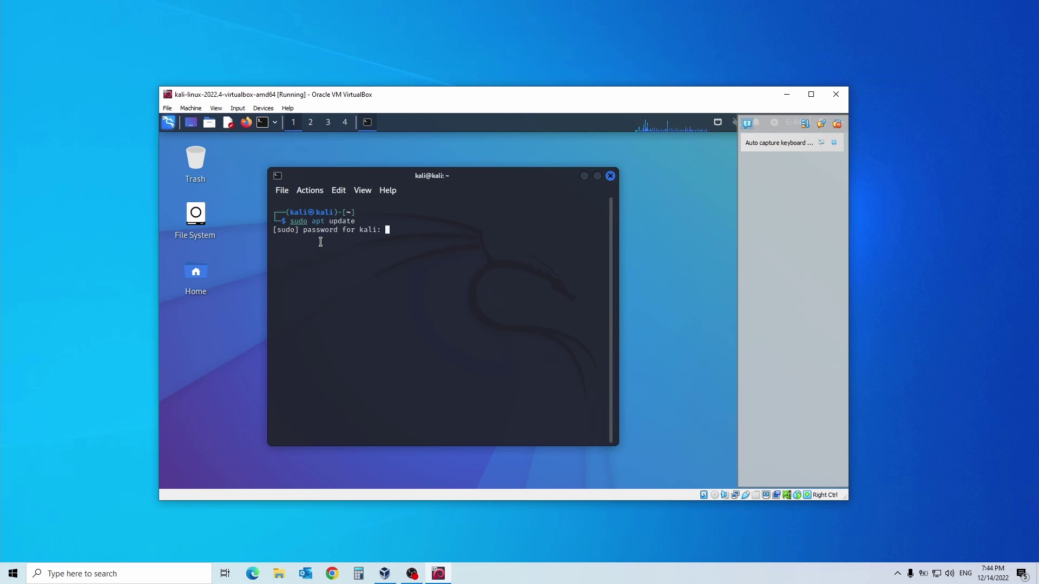
key("Return")
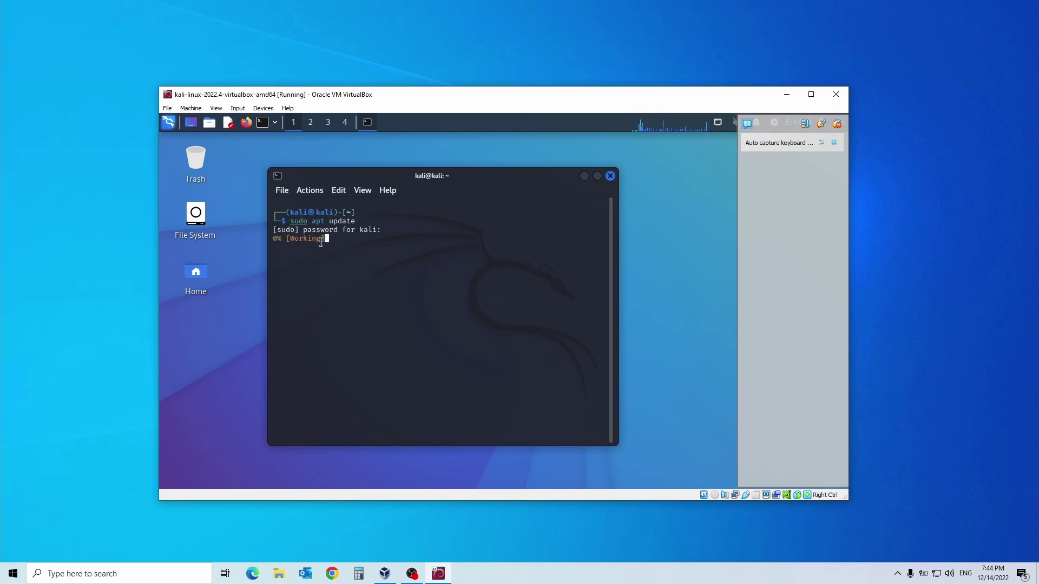